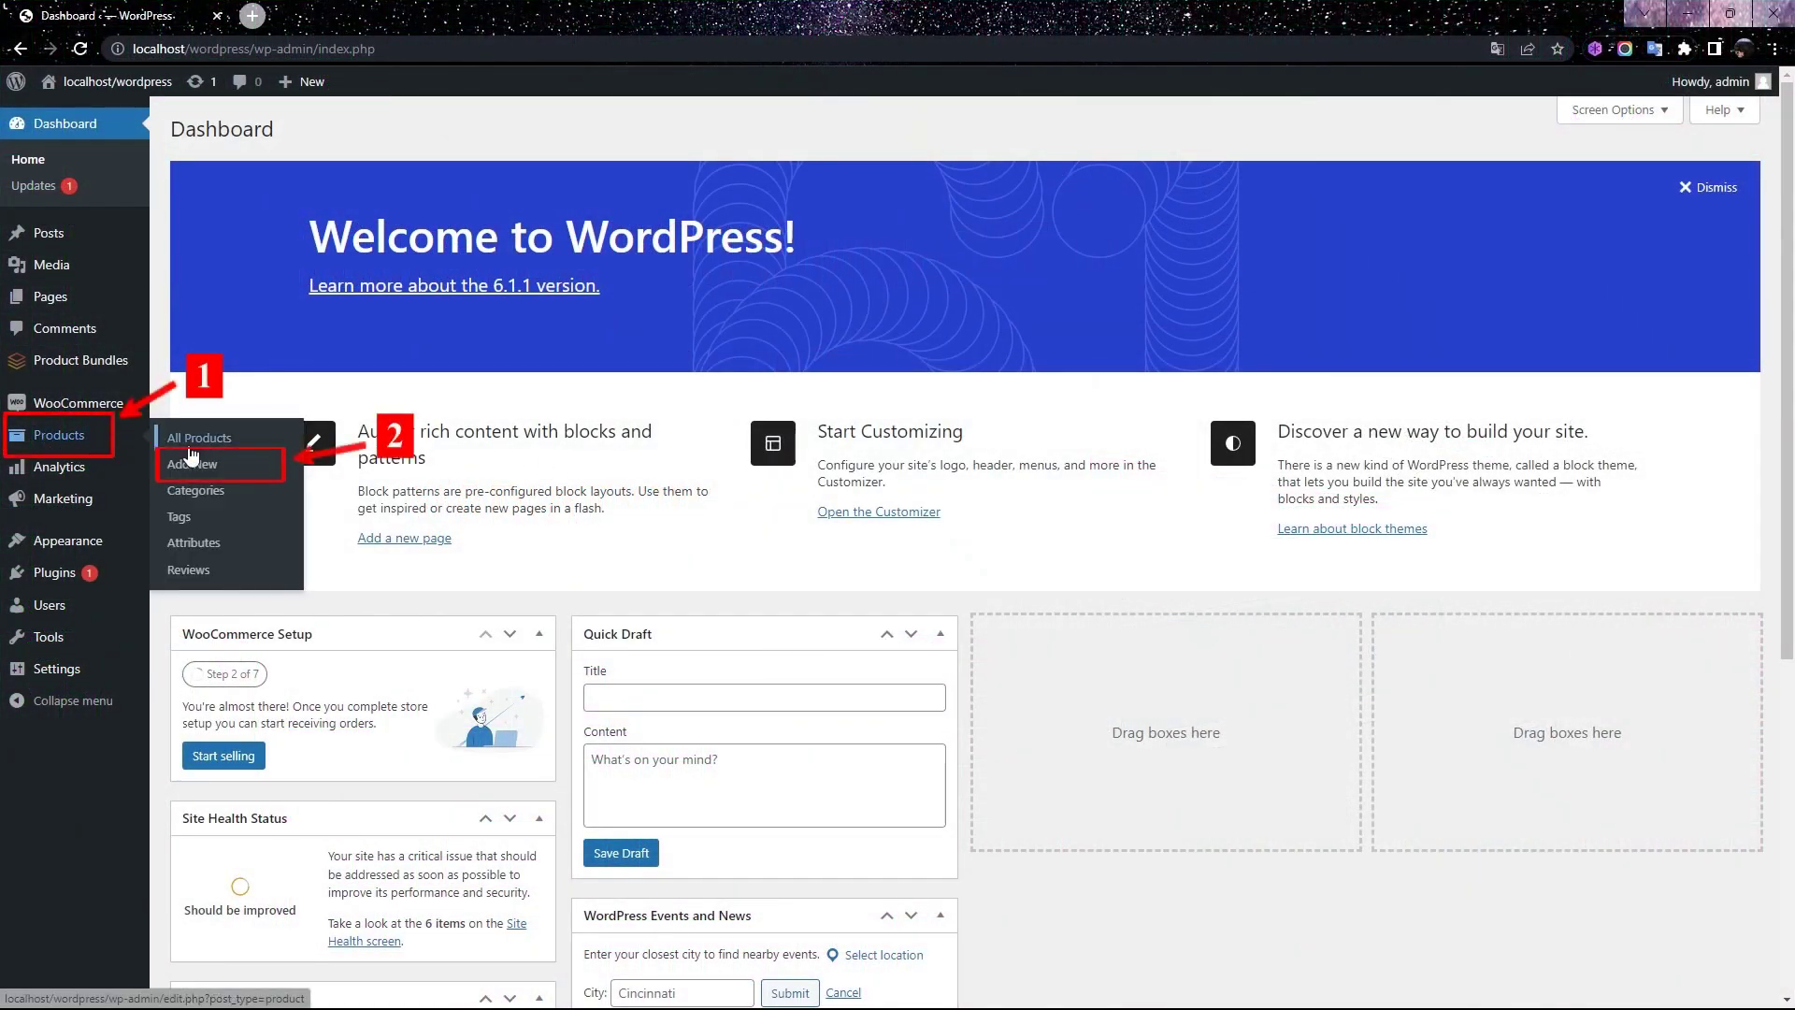
# - Start a new product named 'Clothes bundle' and open the media library for it
pyautogui.click(193, 473)
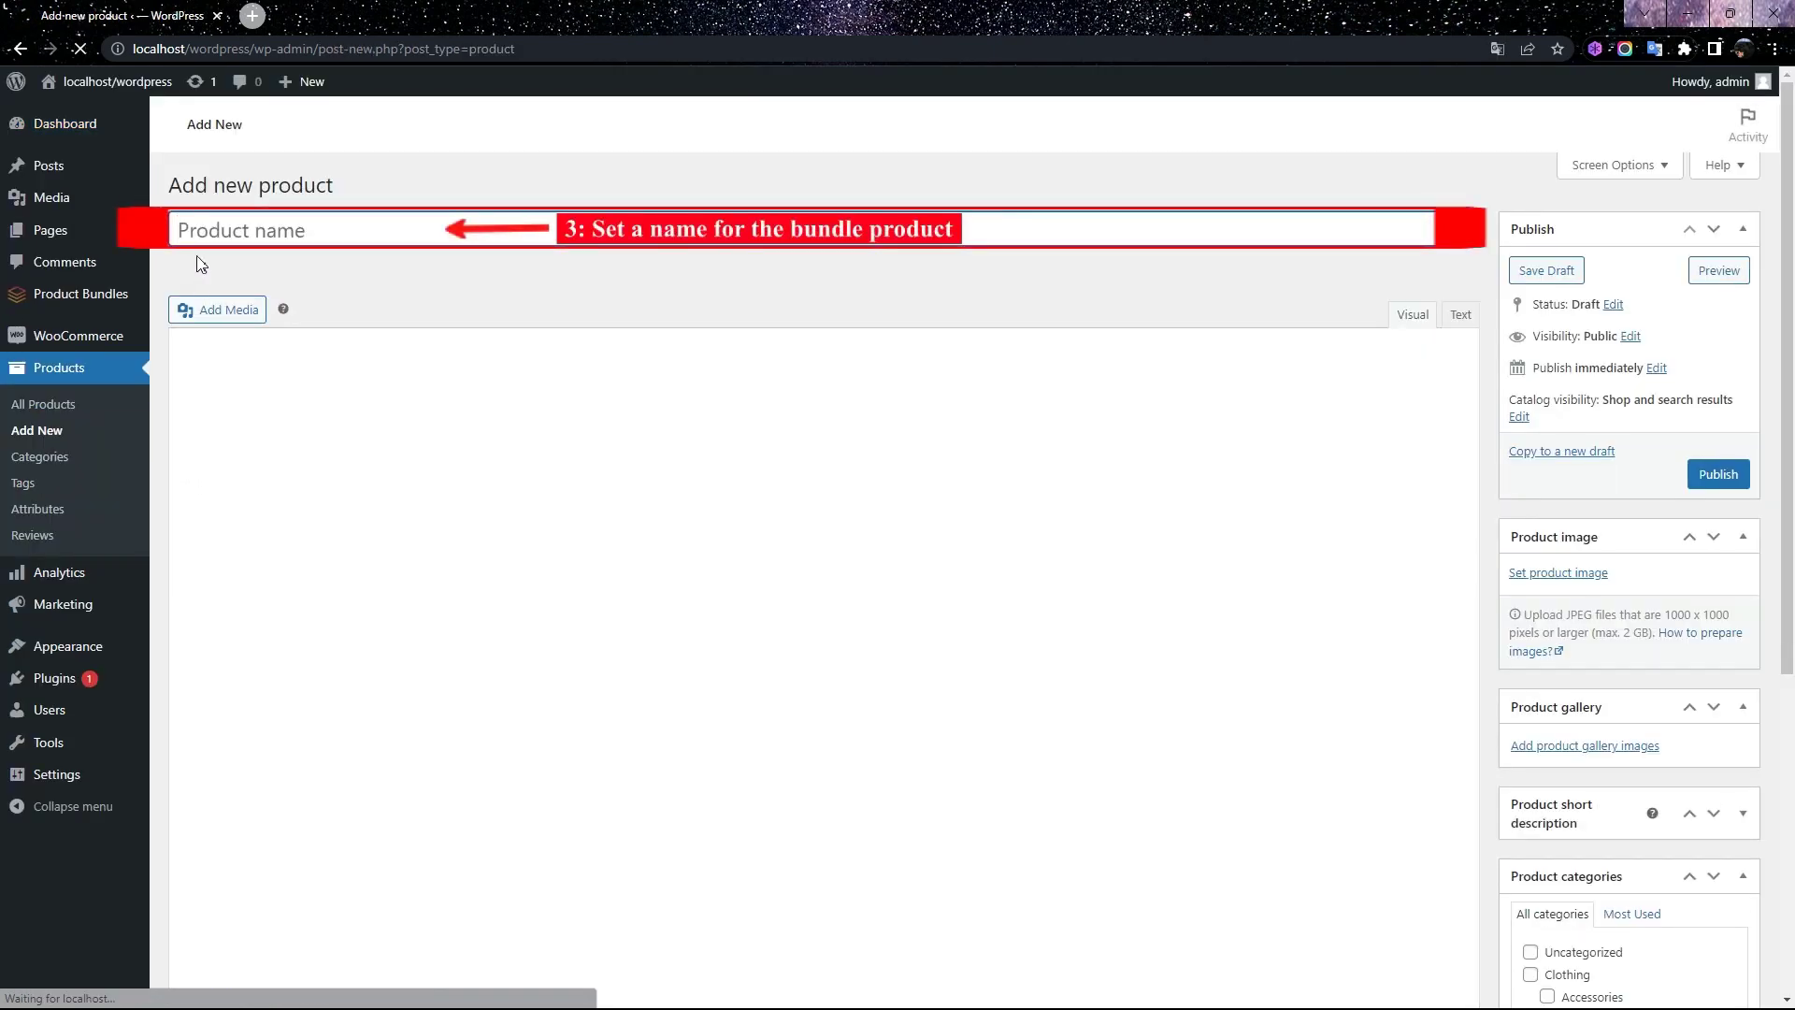
pyautogui.click(245, 240)
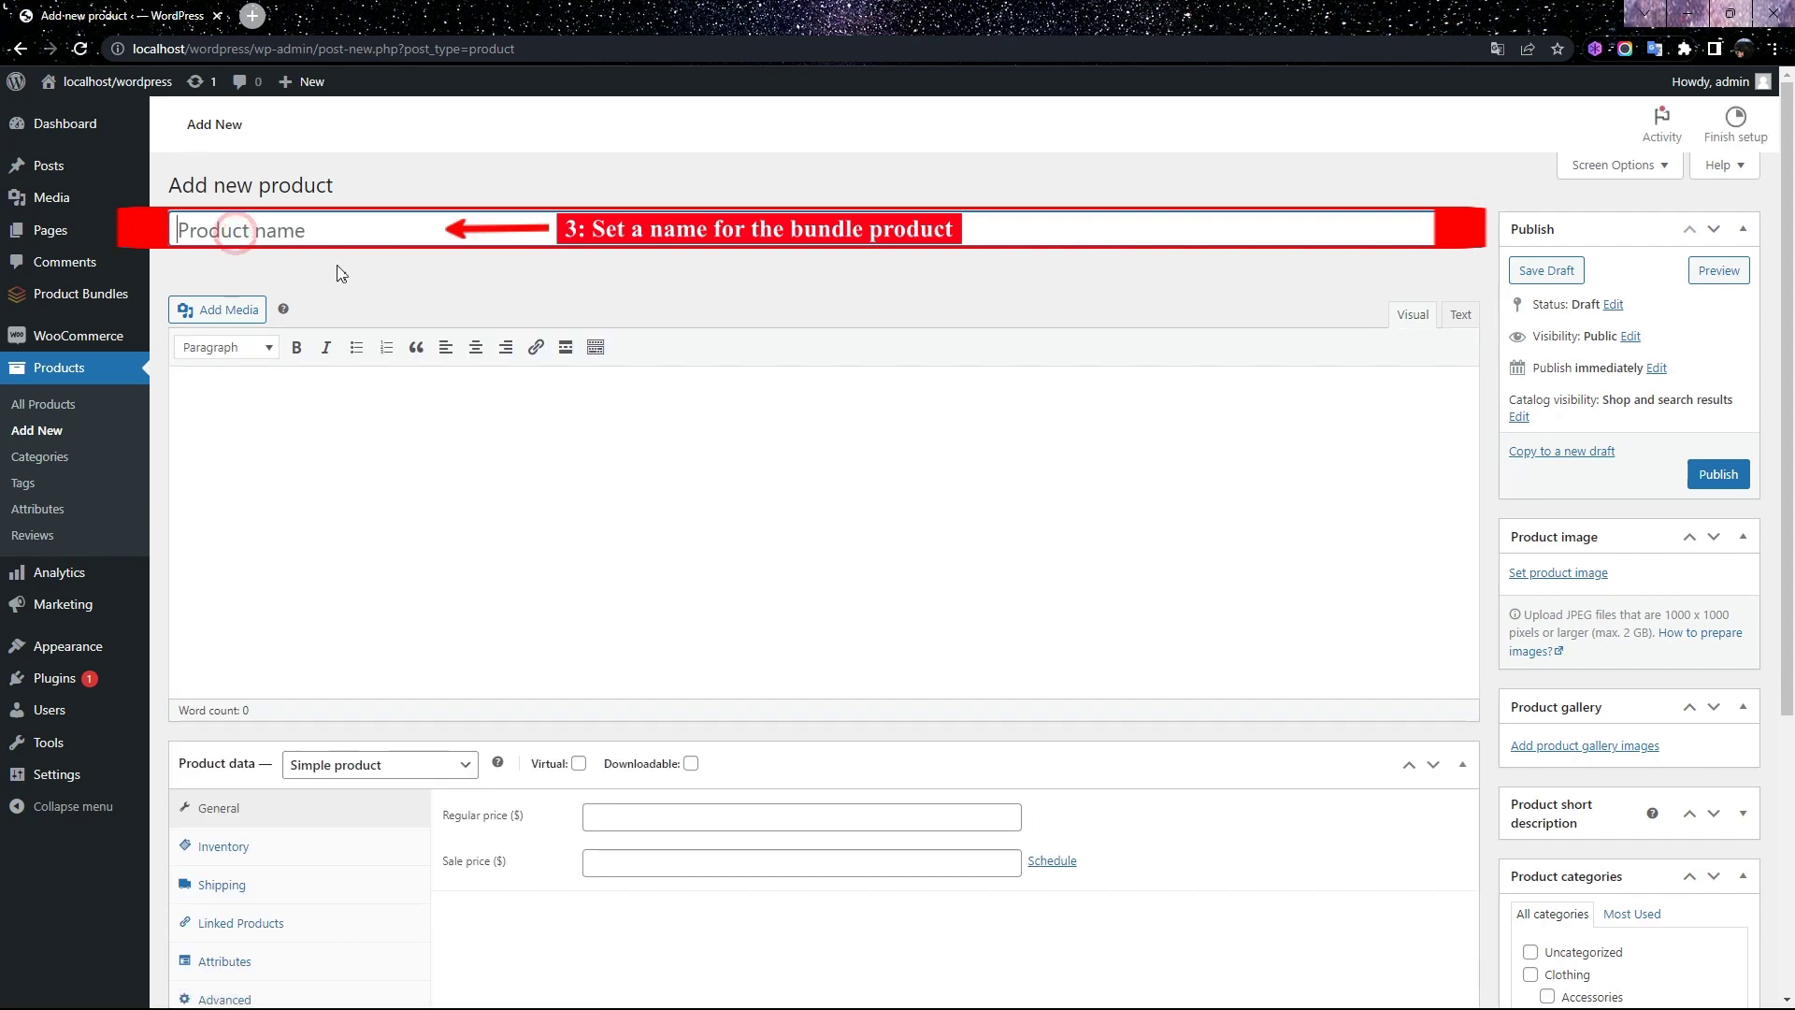
pyautogui.write('Clothes bundle')
pyautogui.click(238, 317)
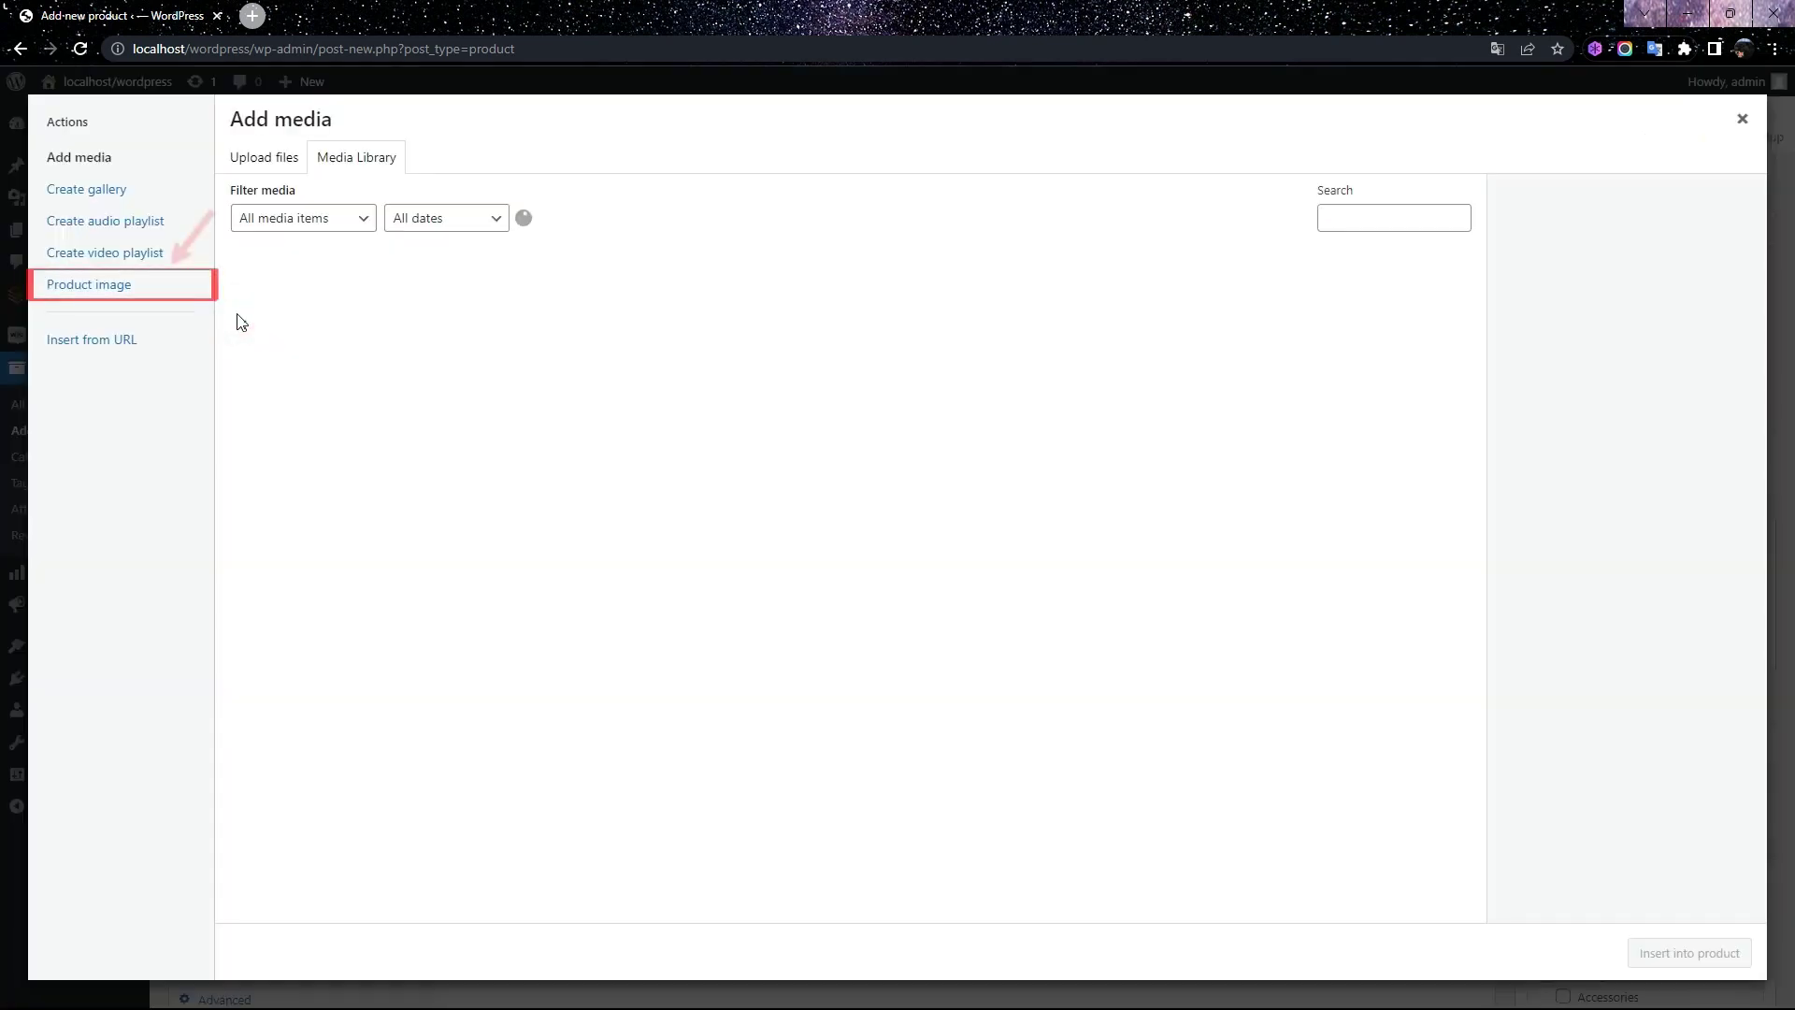
# - Set the hoodie picture logo-1.jpg from the Media Library as the product image
pyautogui.click(88, 286)
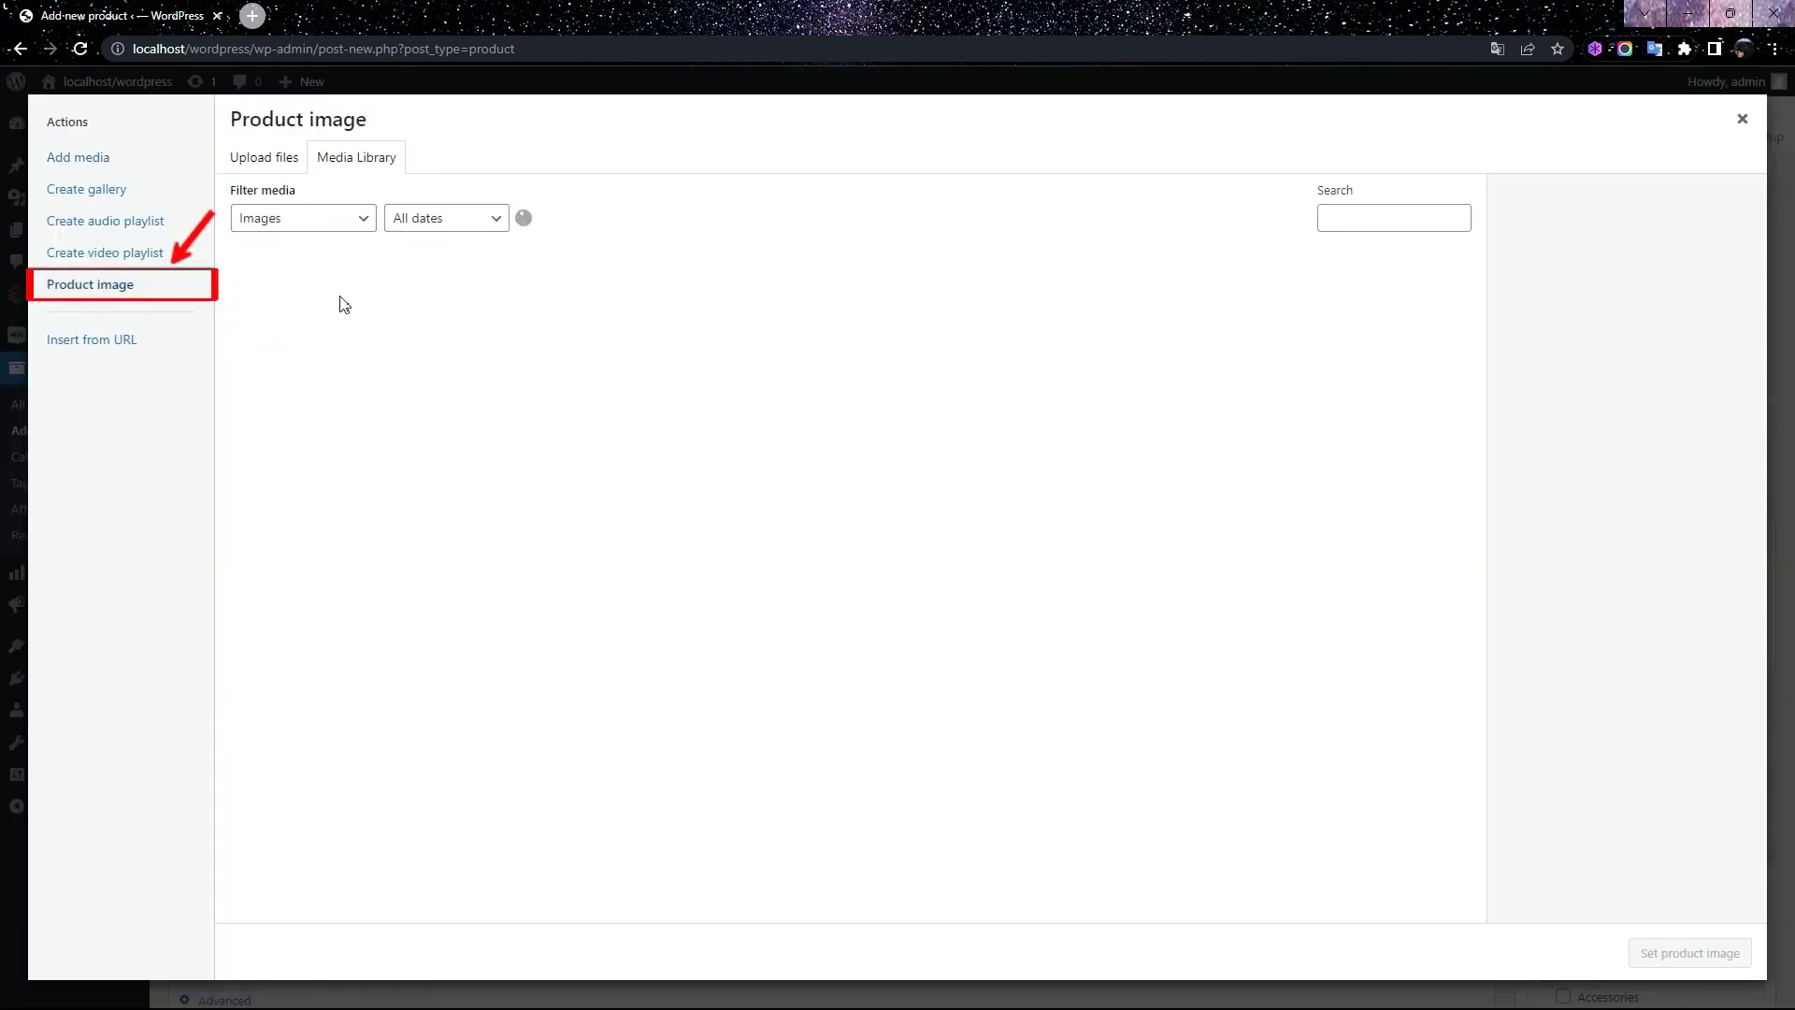
pyautogui.click(837, 306)
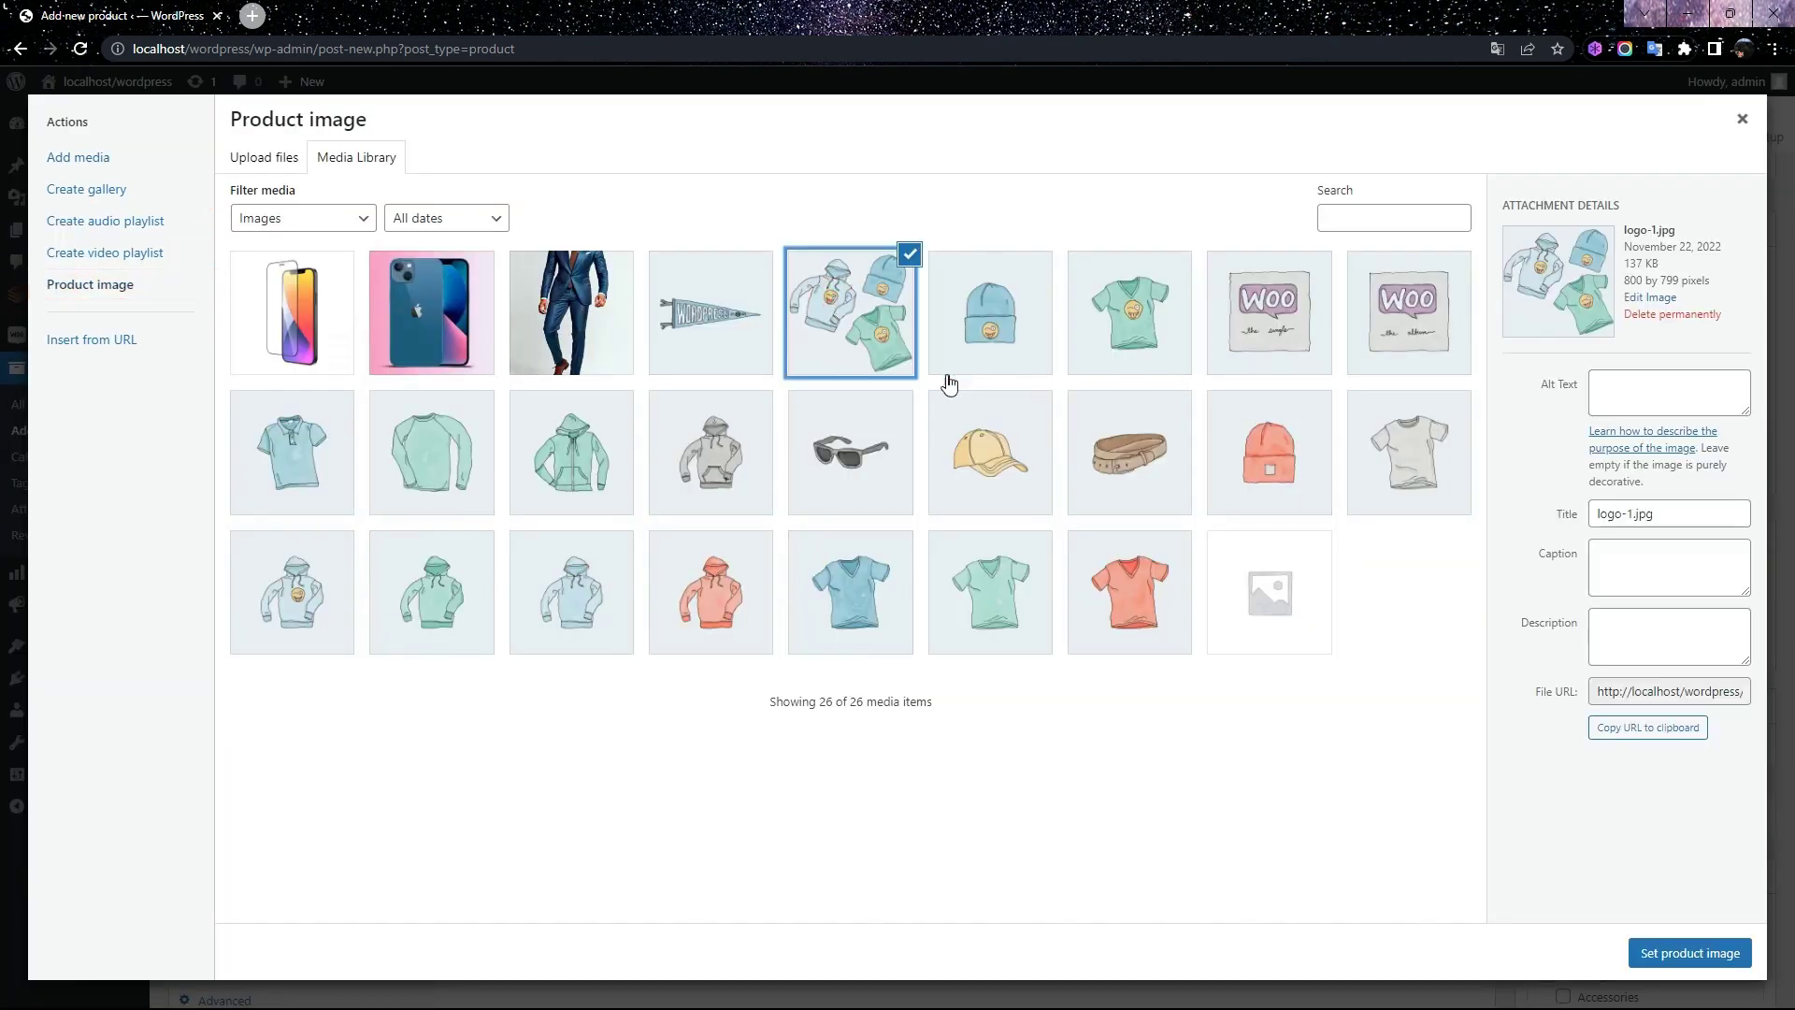
pyautogui.click(1677, 963)
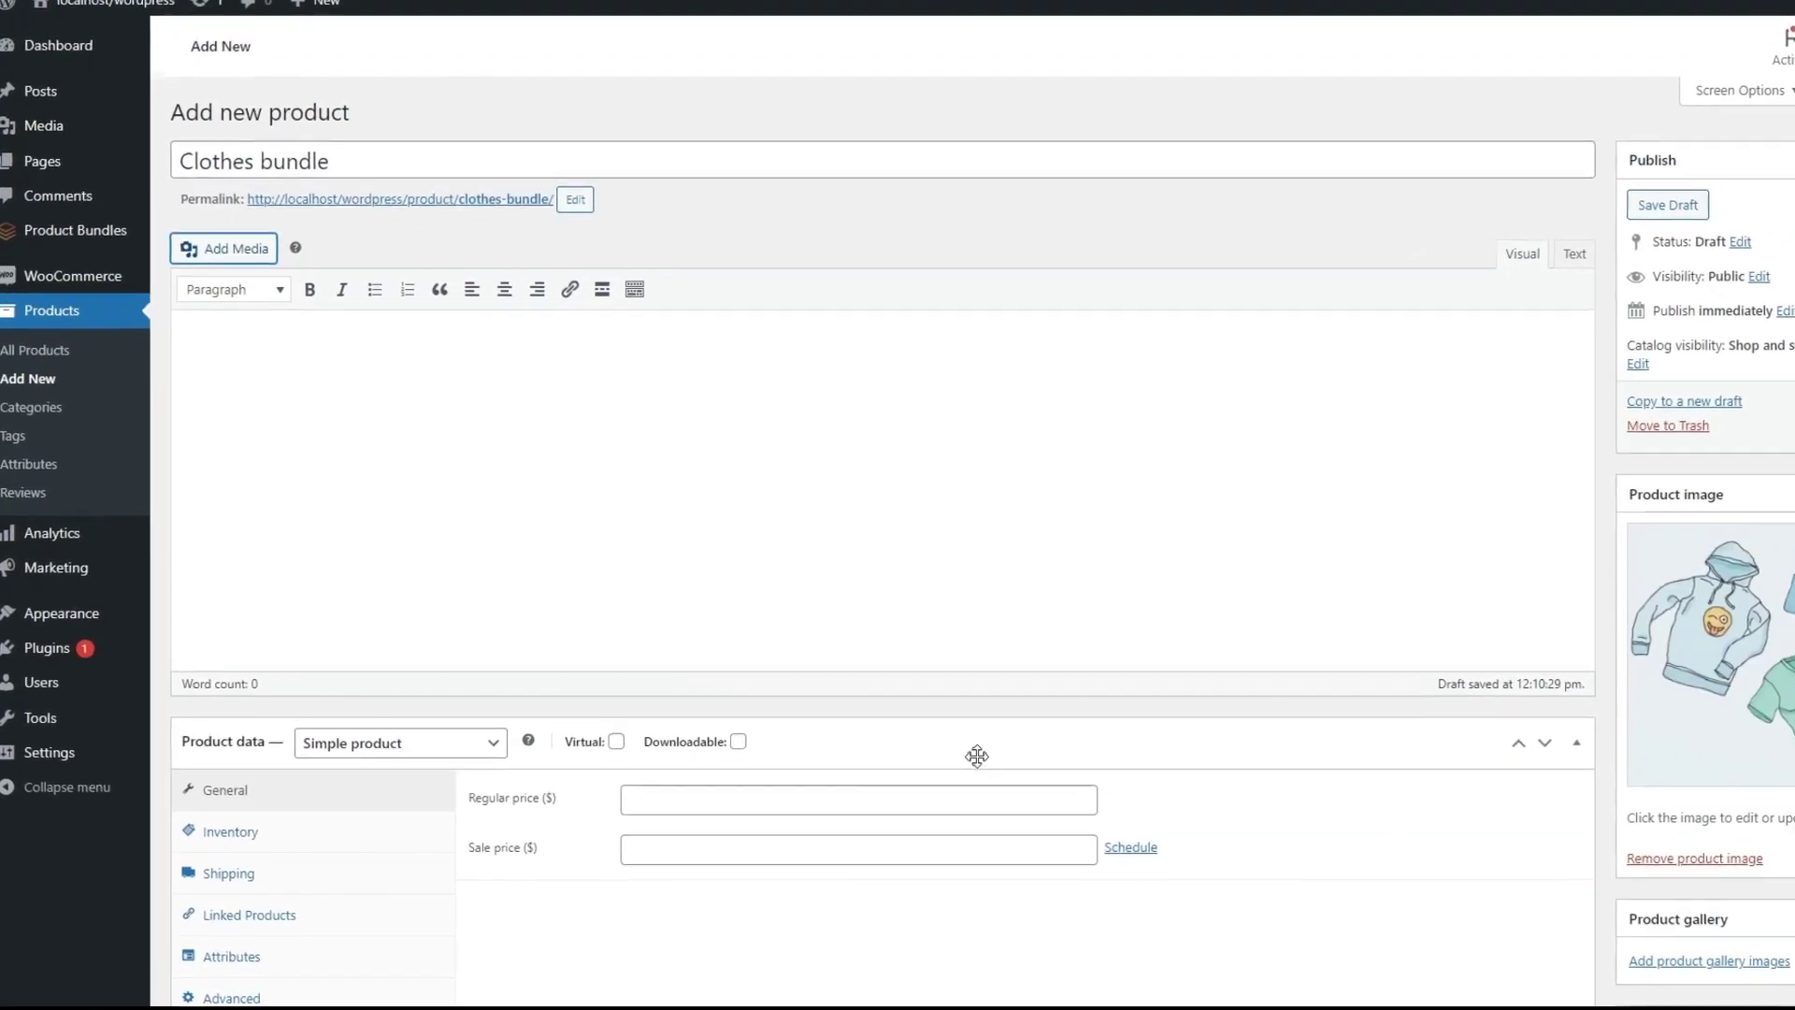
# - Change the product type in Product data to Product bundle
pyautogui.scroll(-5, 875, 729)
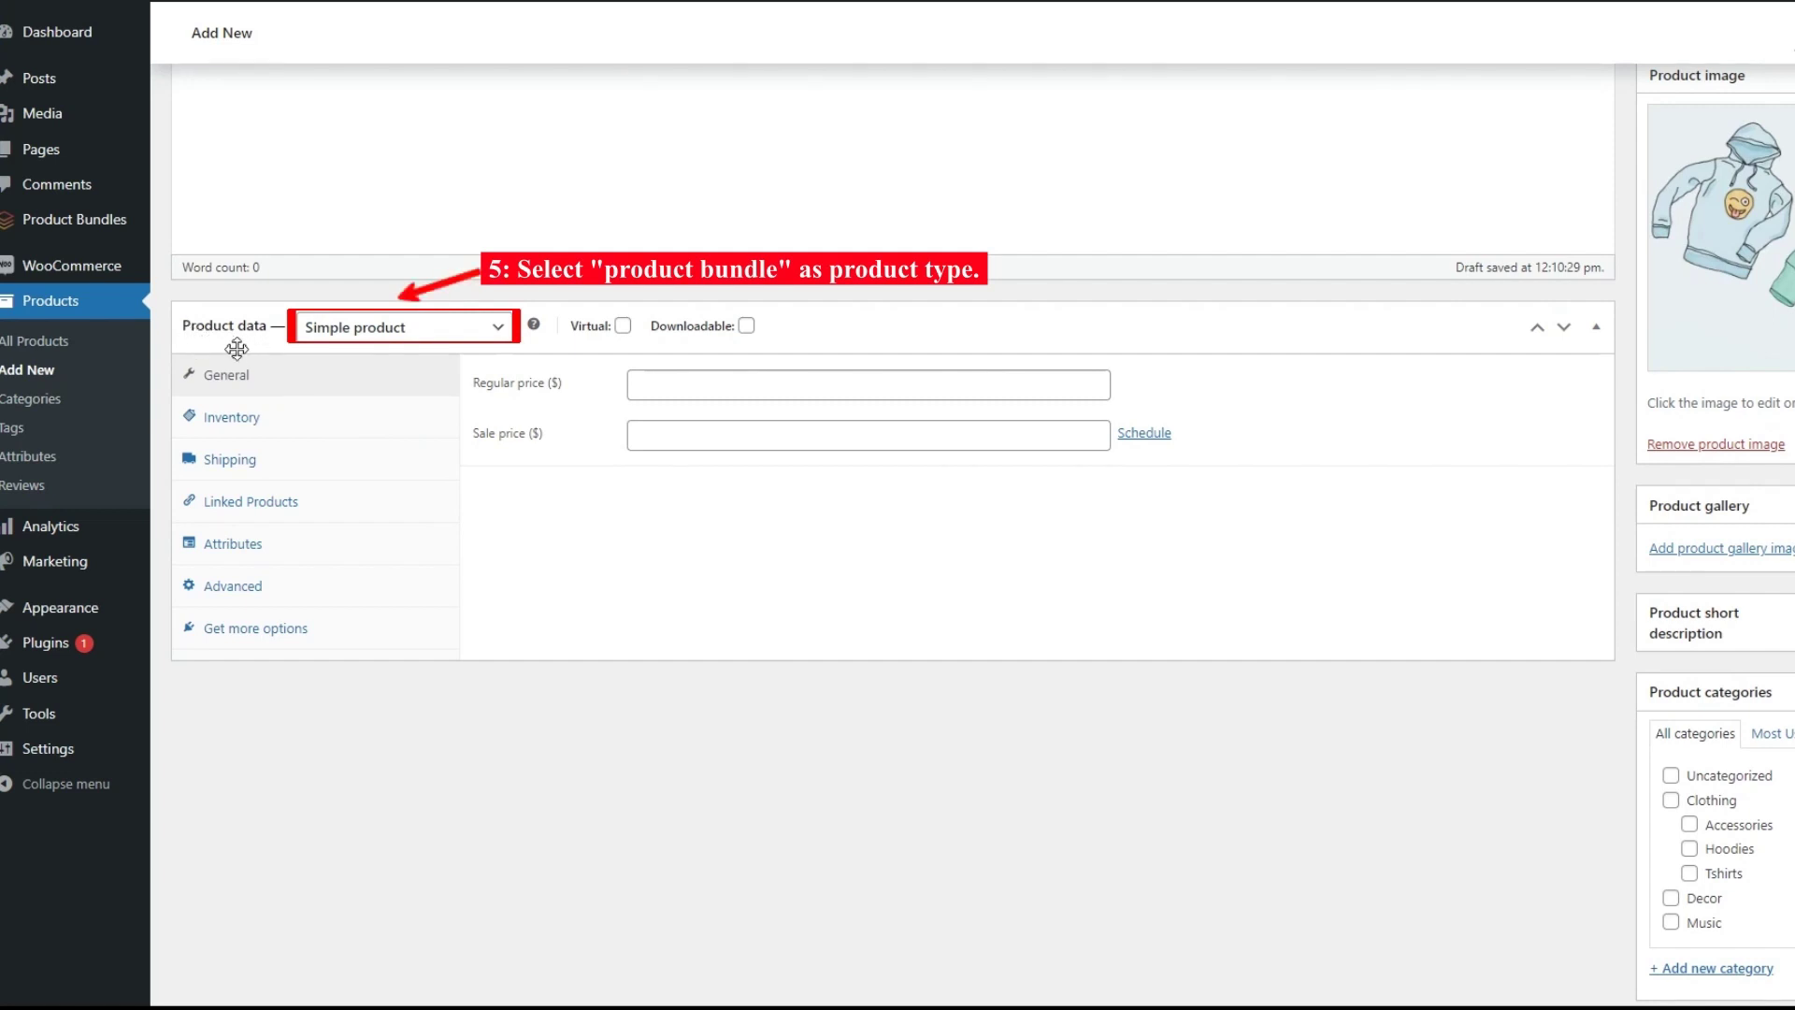
pyautogui.click(451, 335)
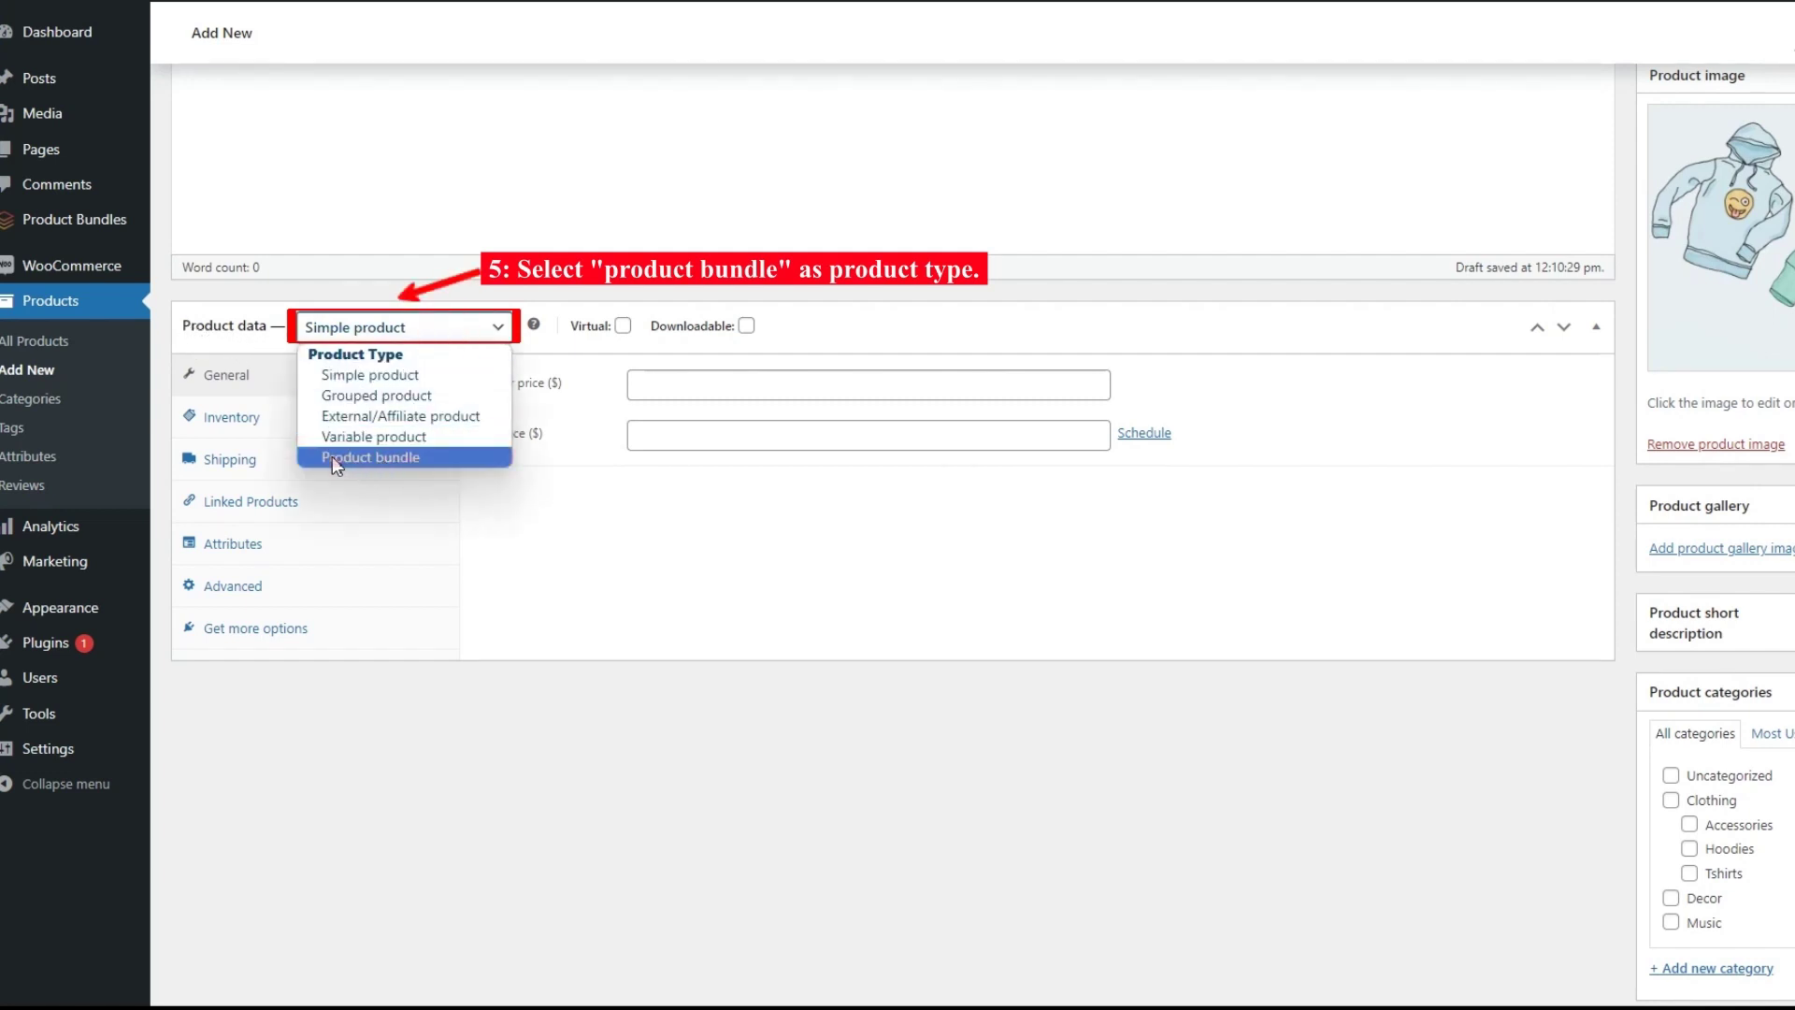
pyautogui.click(383, 457)
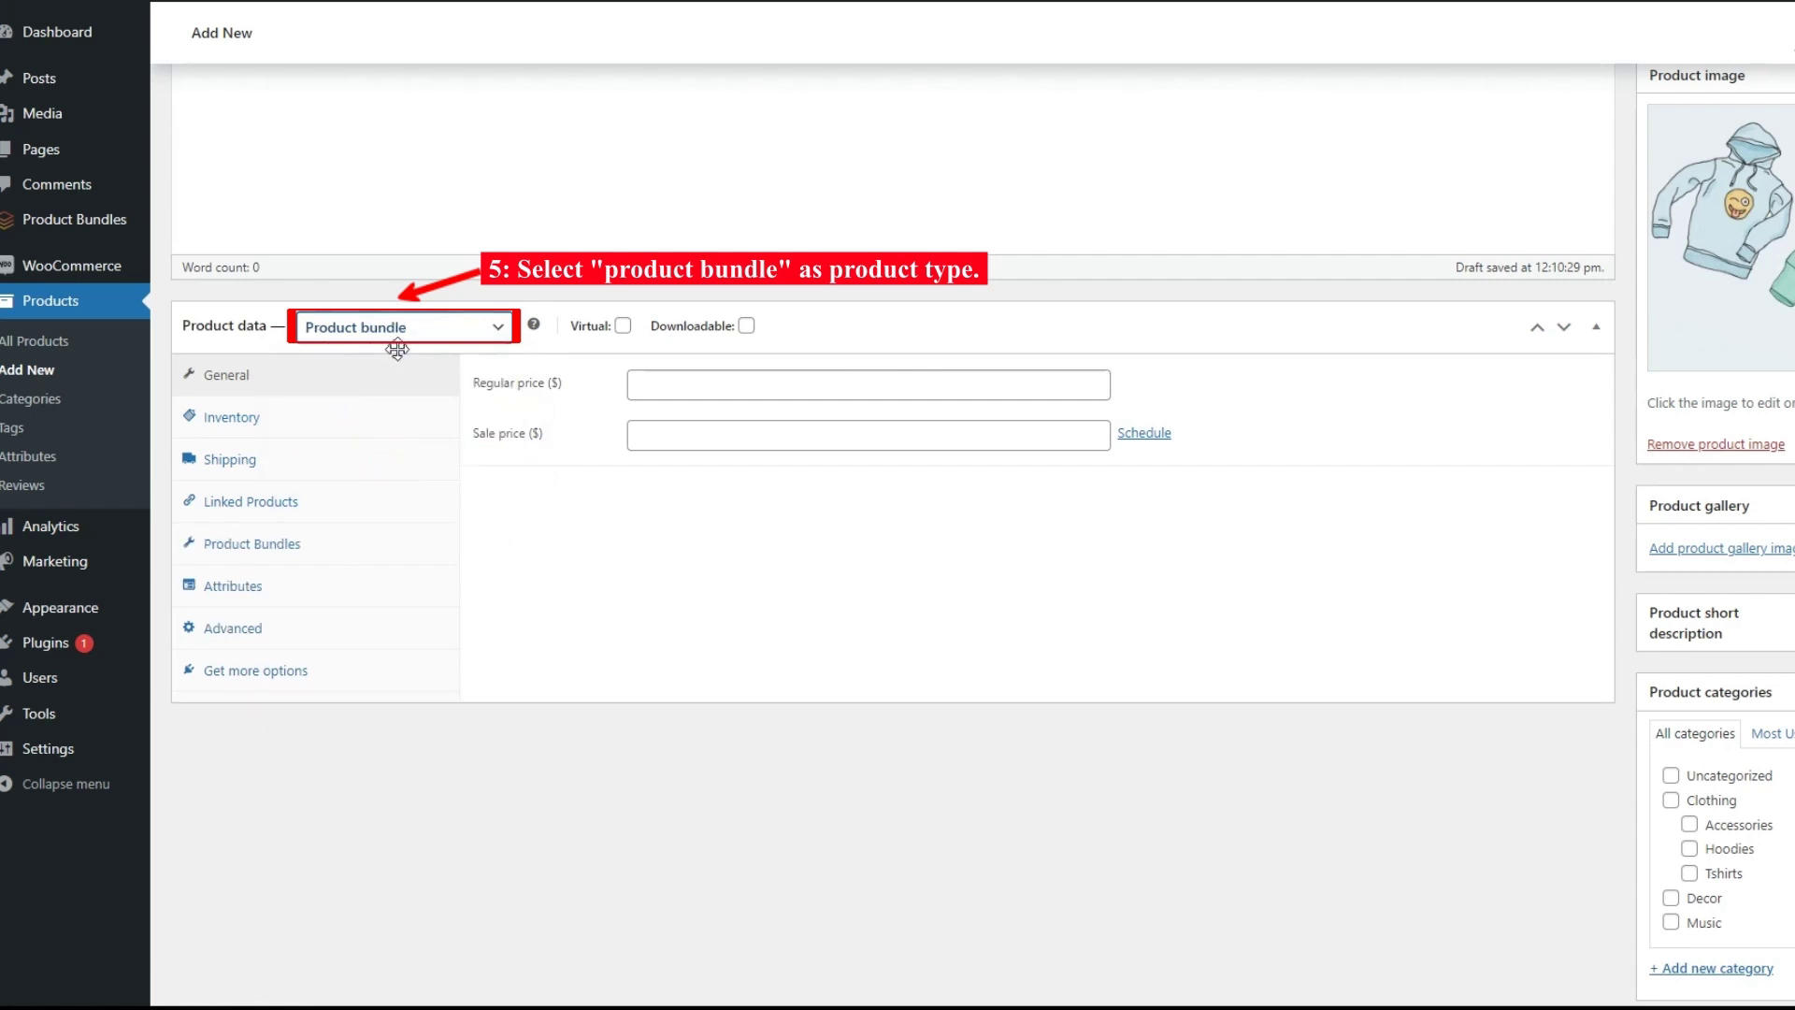
# - Show the Product Bundles settings and add a first item to the bundle
pyautogui.click(250, 550)
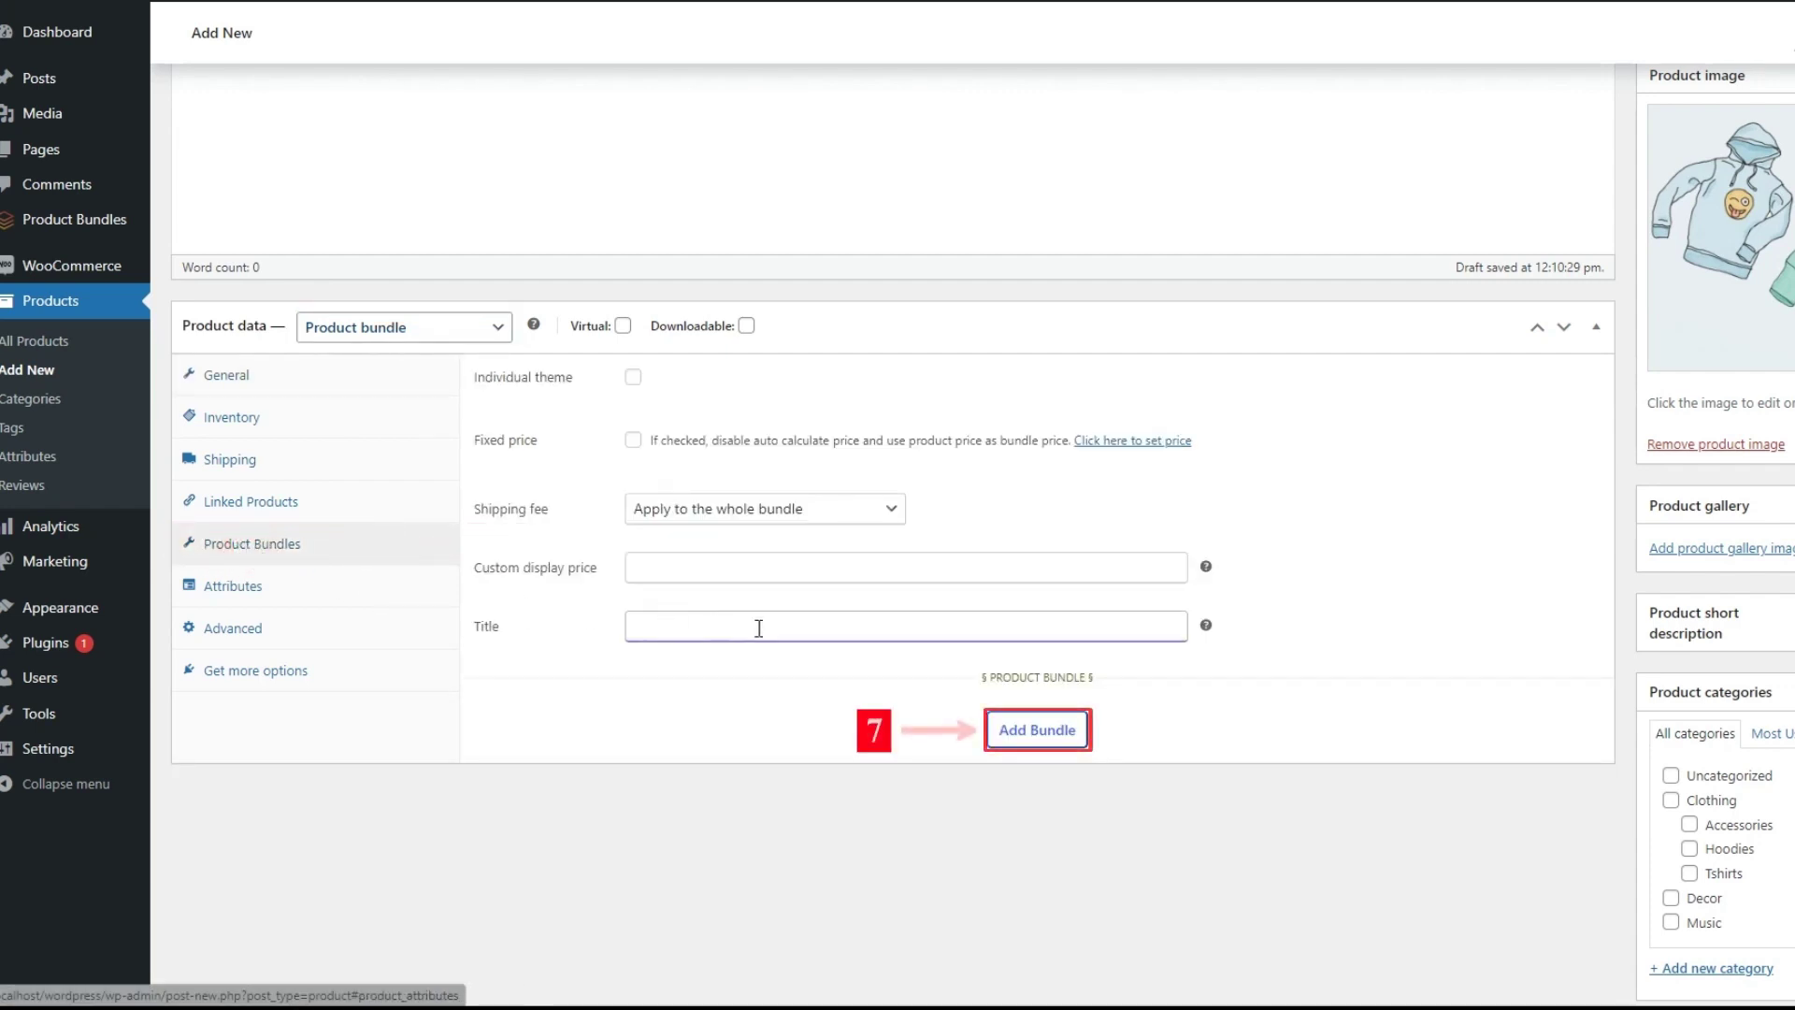
pyautogui.click(1044, 743)
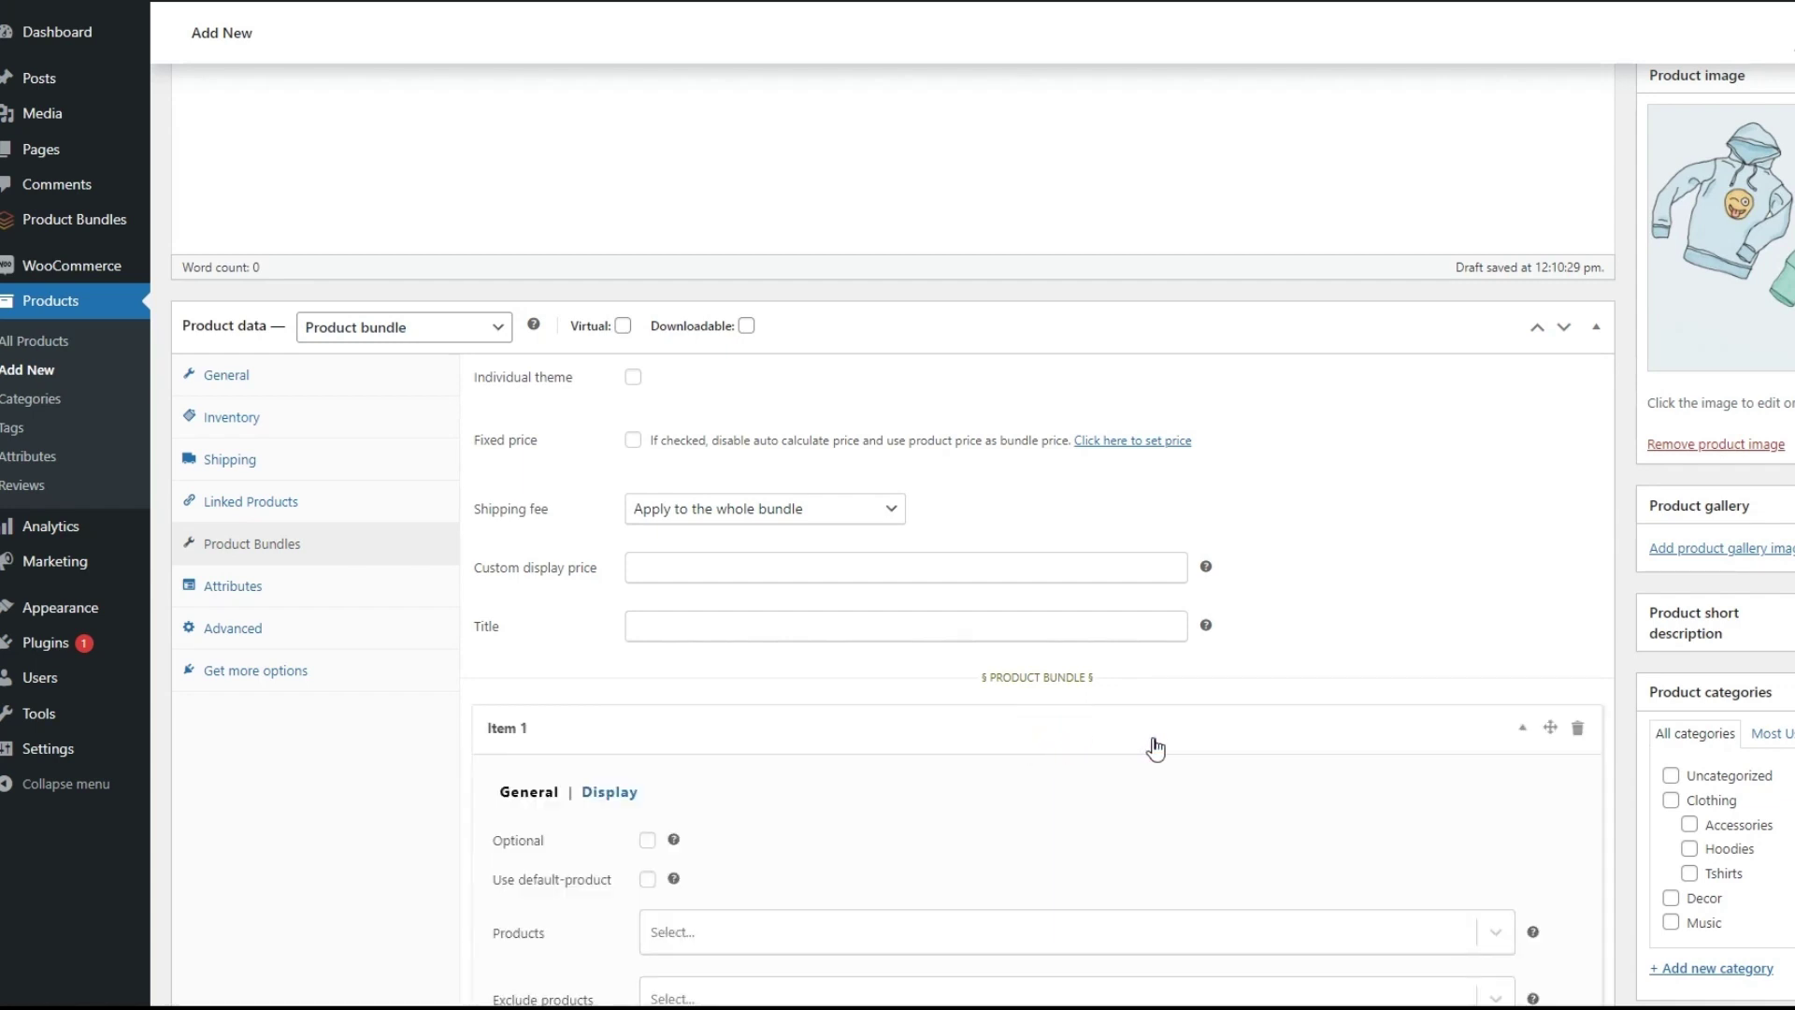
pyautogui.scroll(-5, 1157, 746)
pyautogui.scroll(-1, 1159, 743)
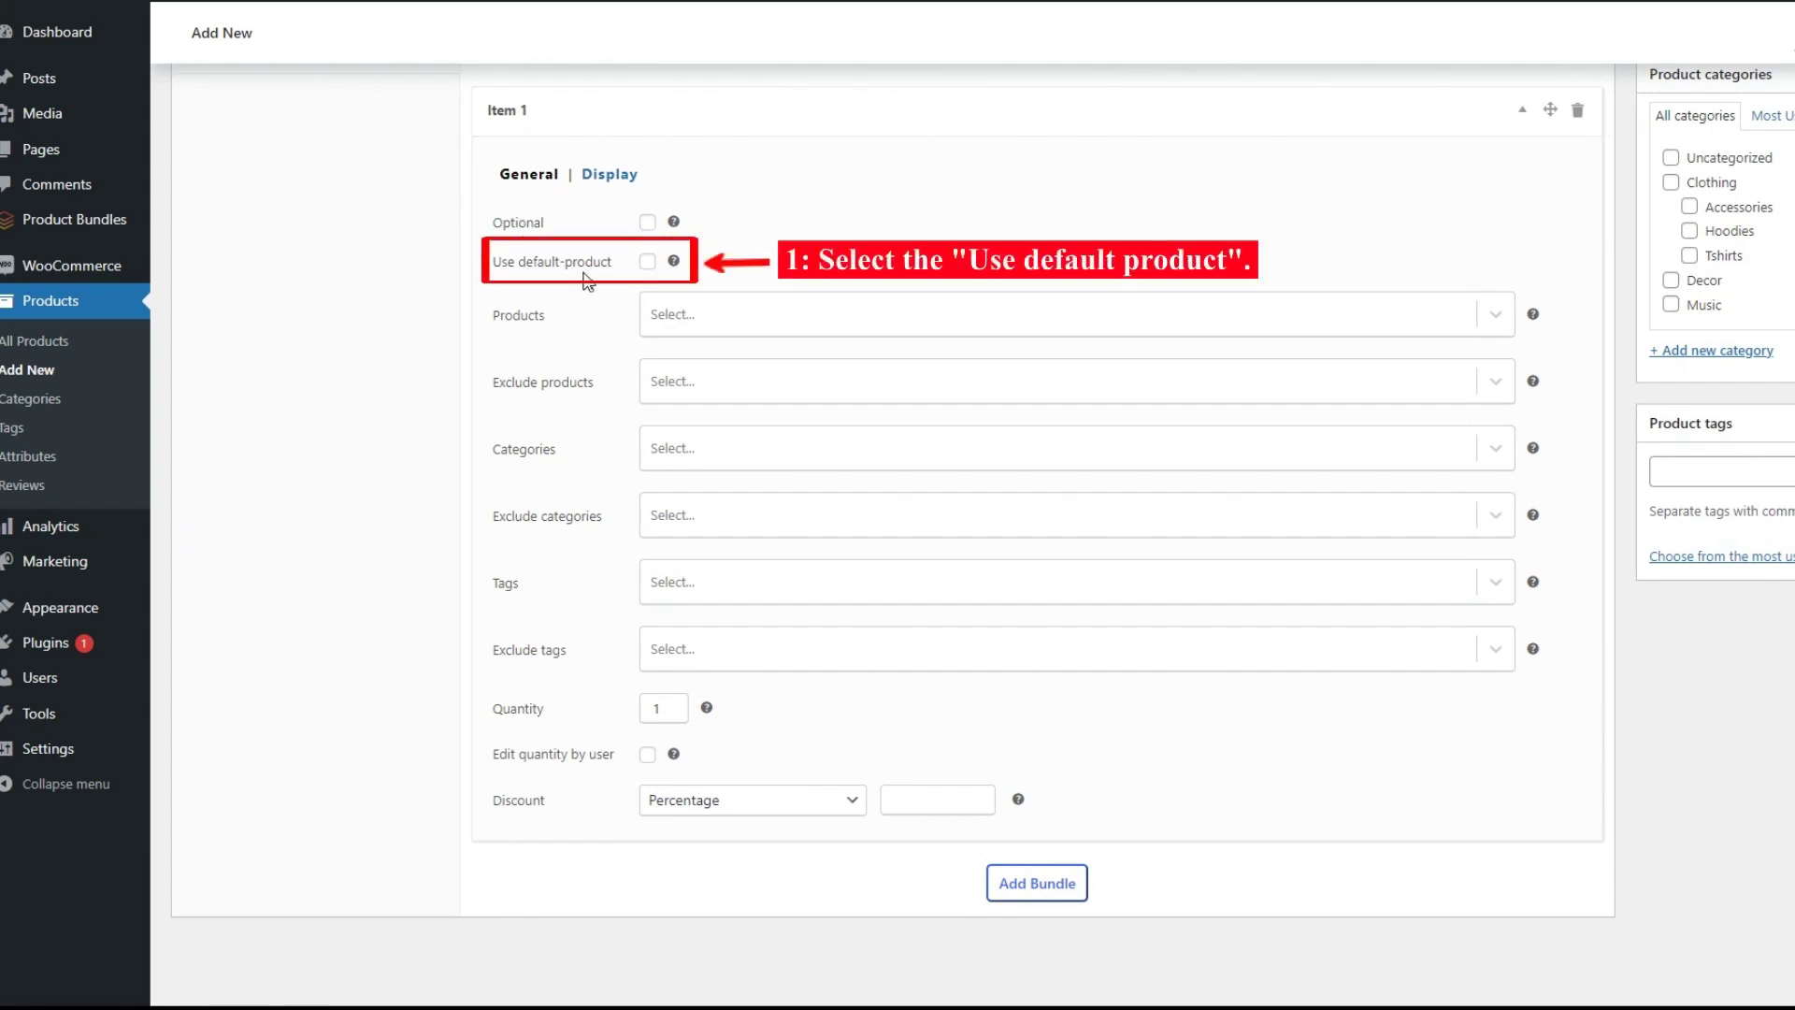
# - Make Hoodie (woo-hoodie-red) Color: Red, Logo: No the default product for Item 1
pyautogui.click(647, 262)
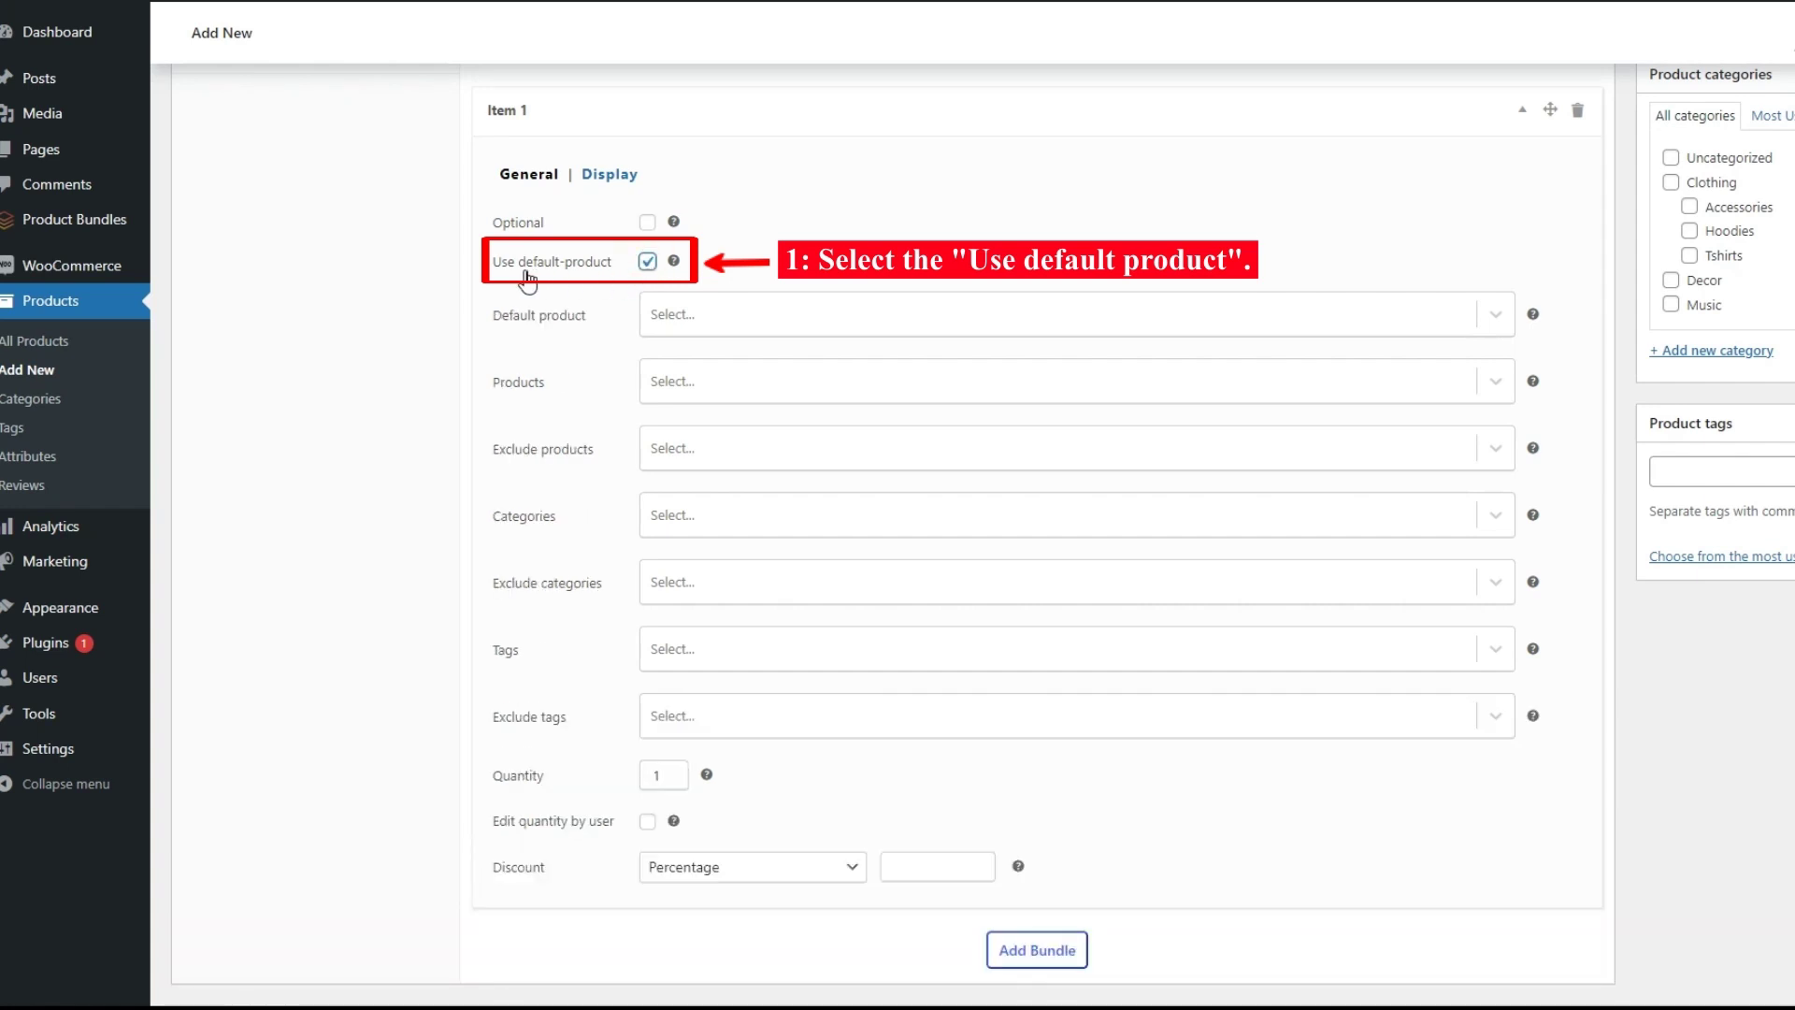
pyautogui.click(669, 313)
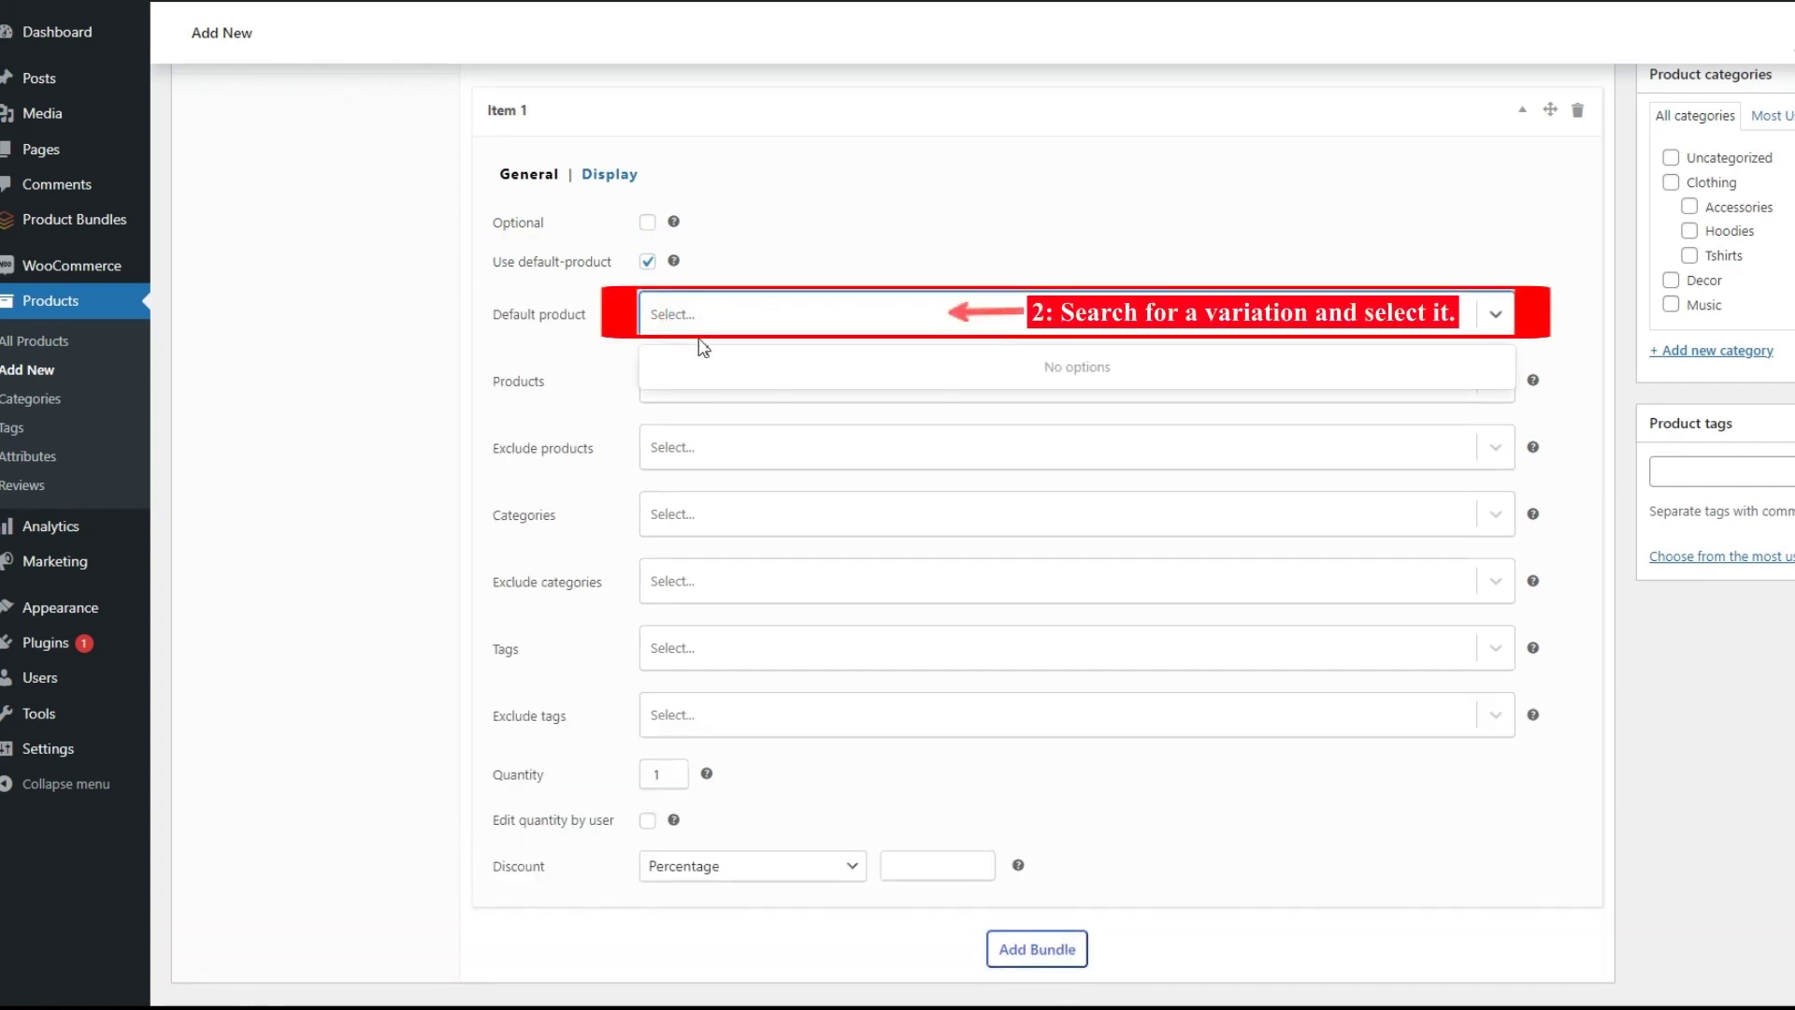
pyautogui.write('Hoodi')
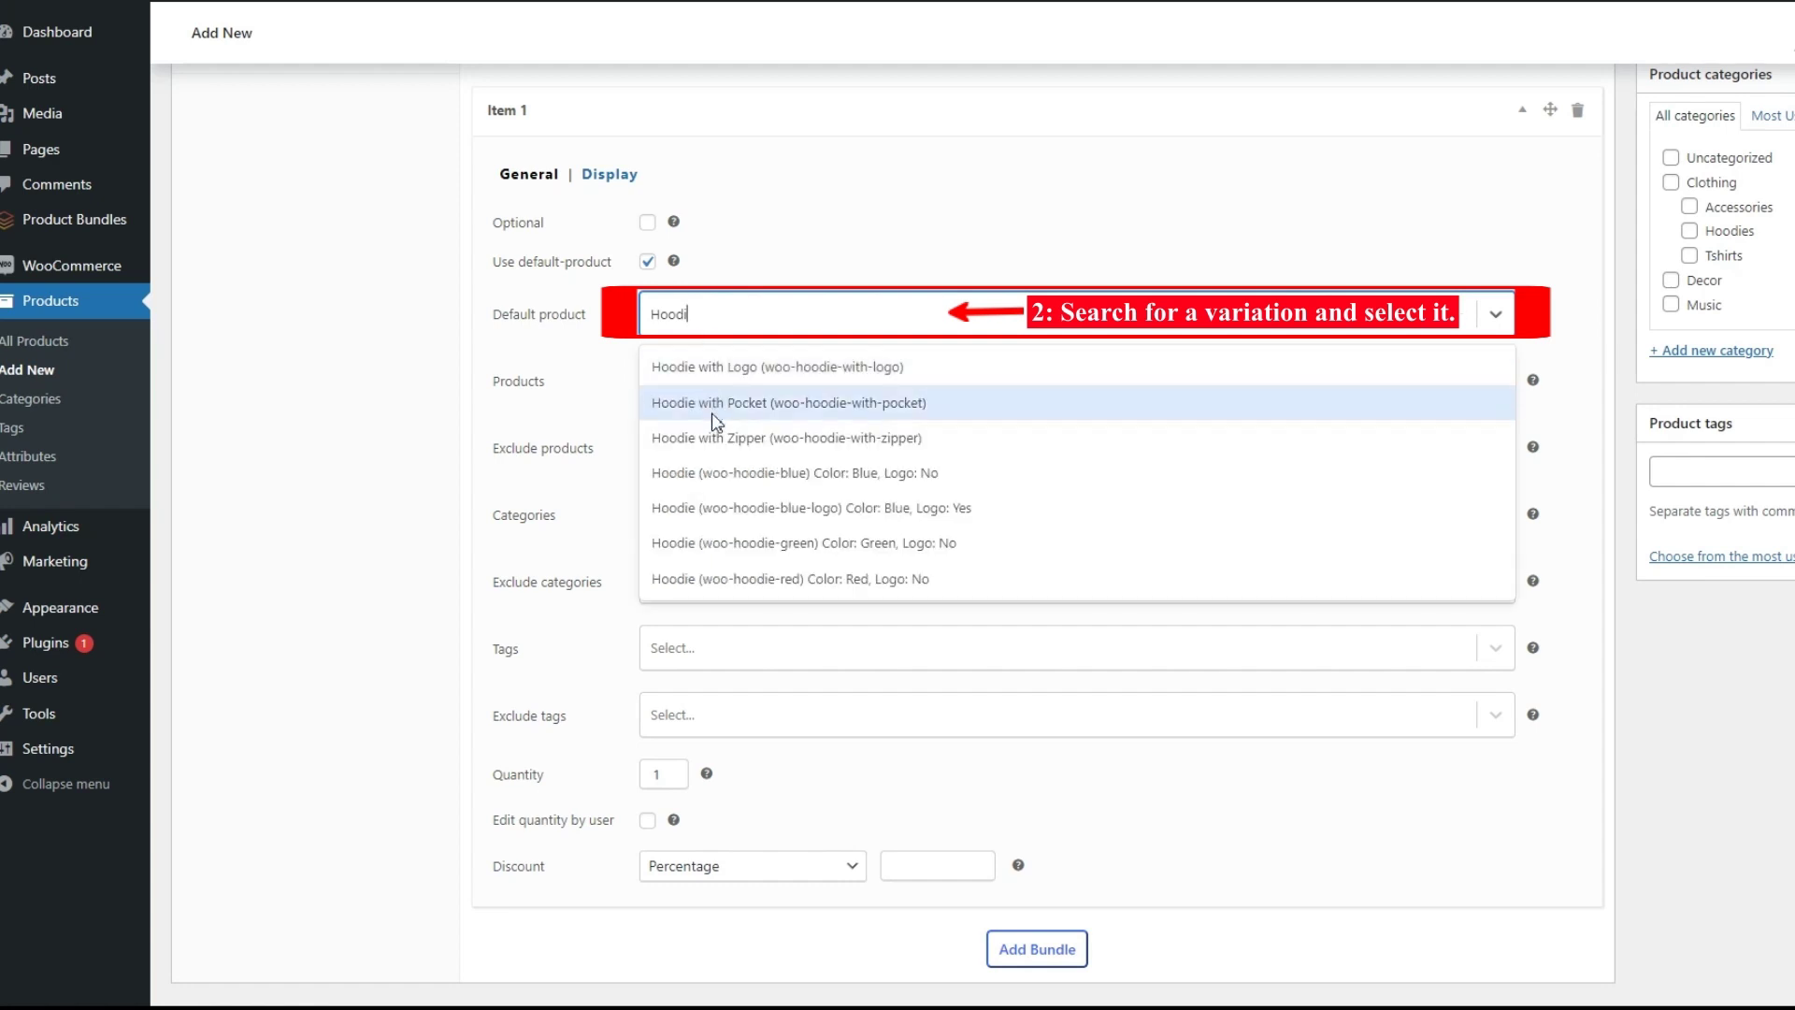
pyautogui.click(903, 587)
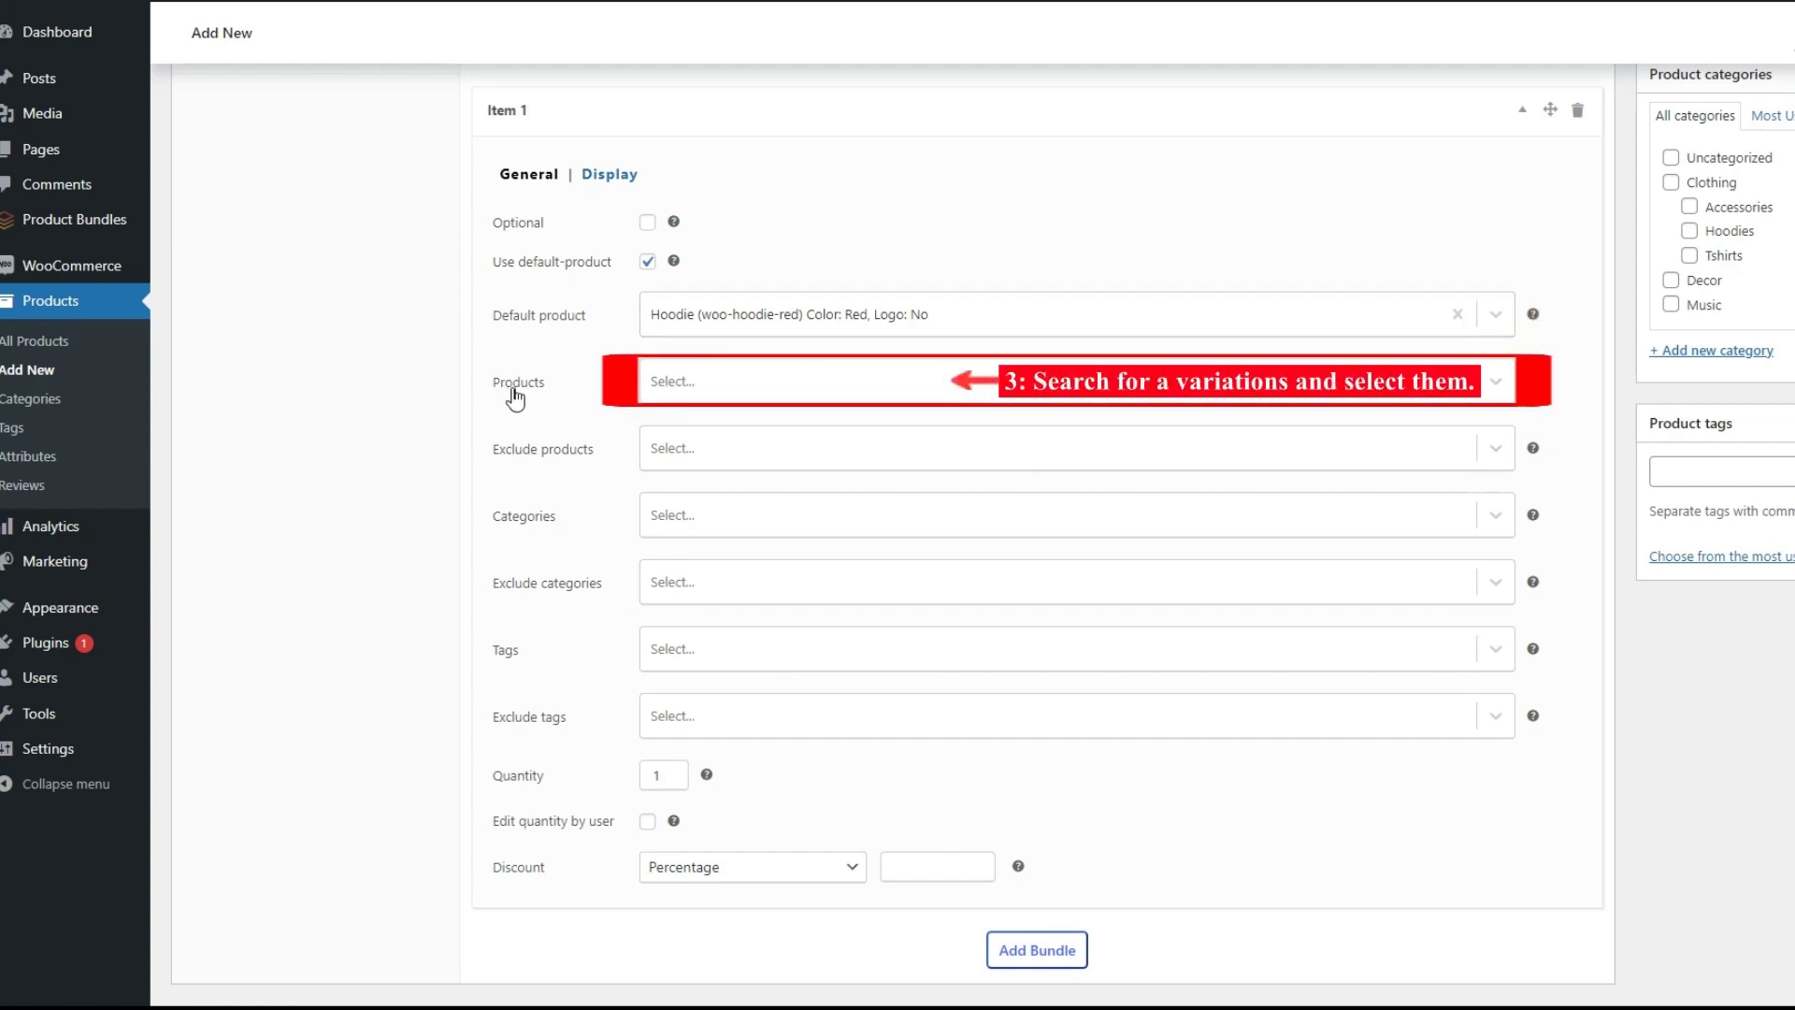
pyautogui.click(679, 392)
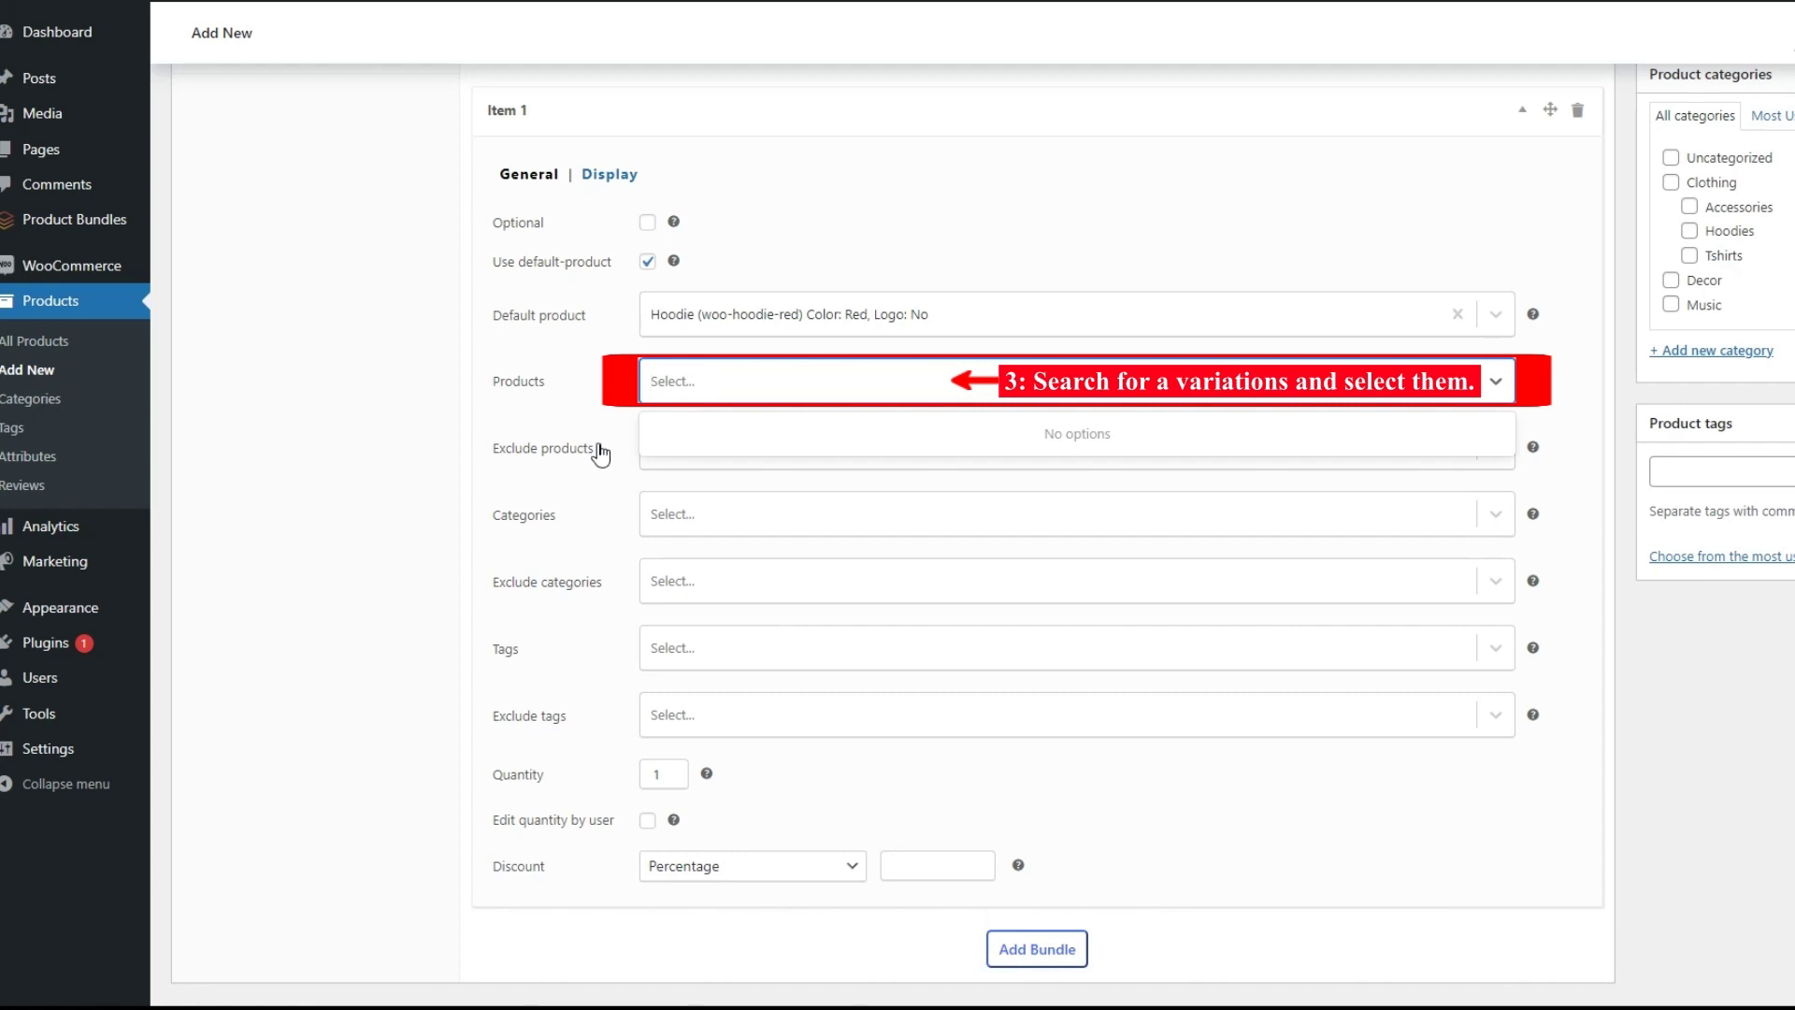
# - Add the green and blue no-logo hoodie variations to Item 1's products
pyautogui.write('hoodi')
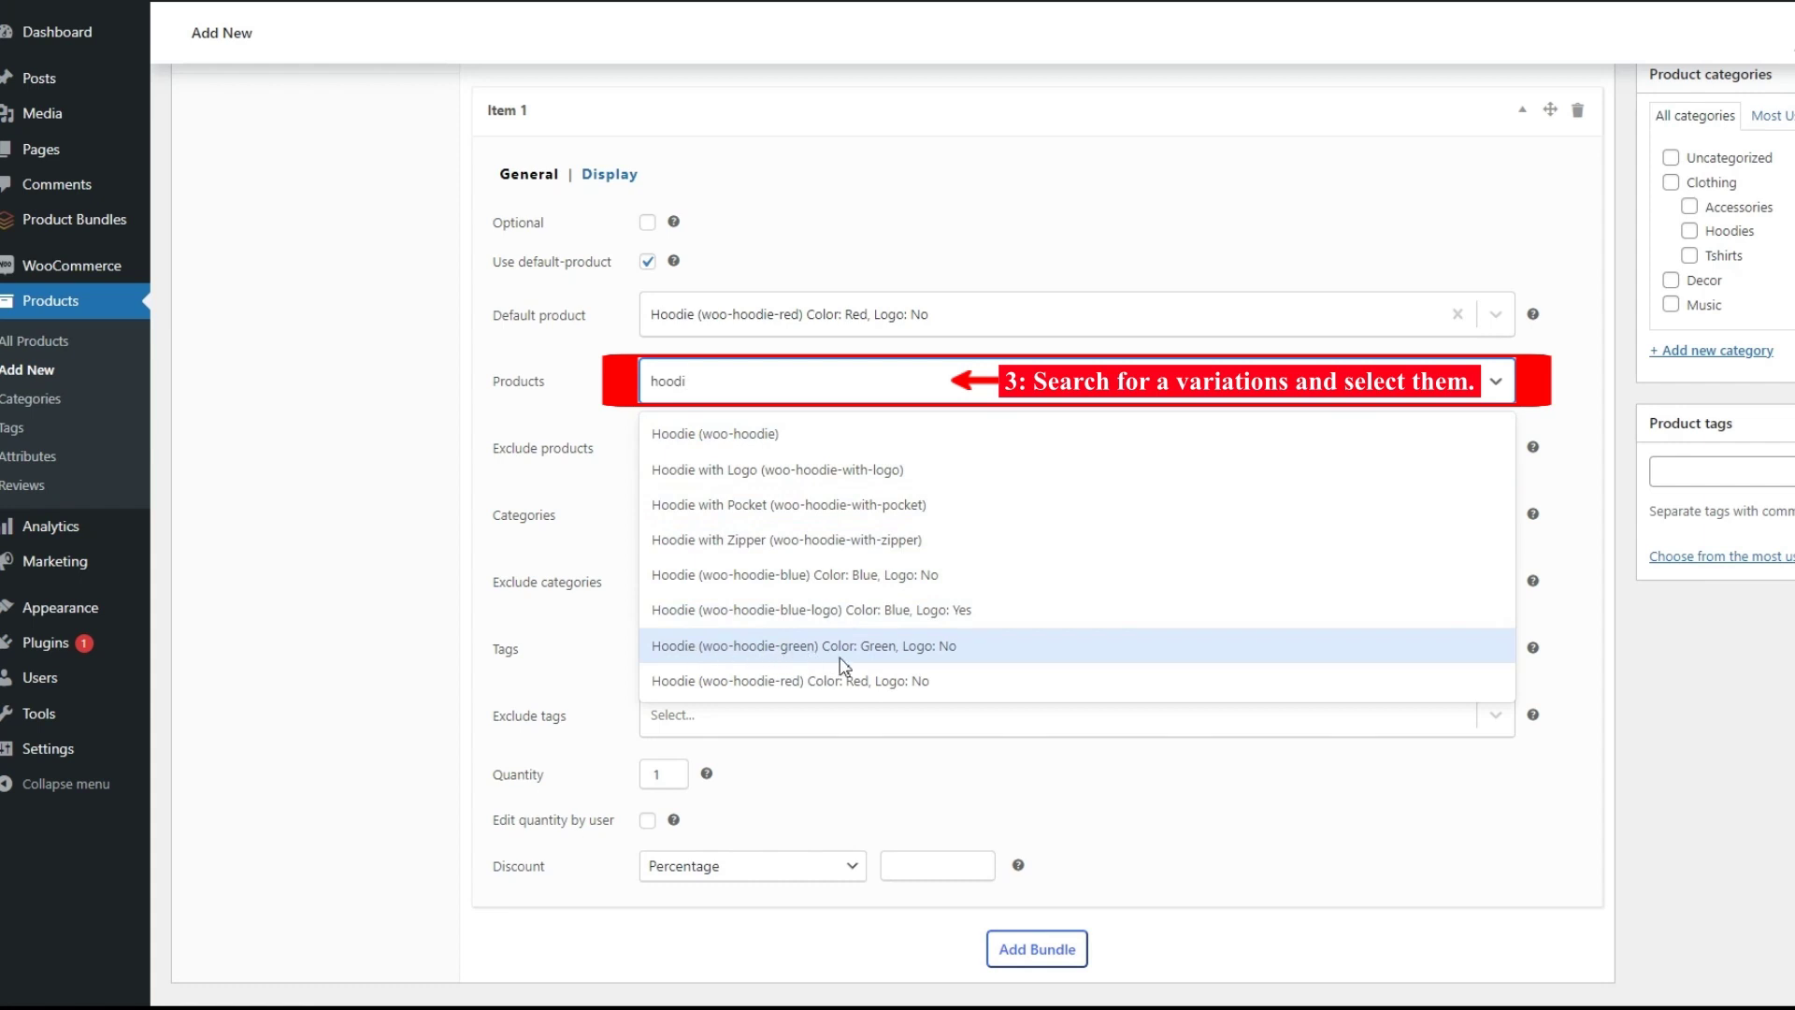
pyautogui.click(931, 660)
pyautogui.click(983, 391)
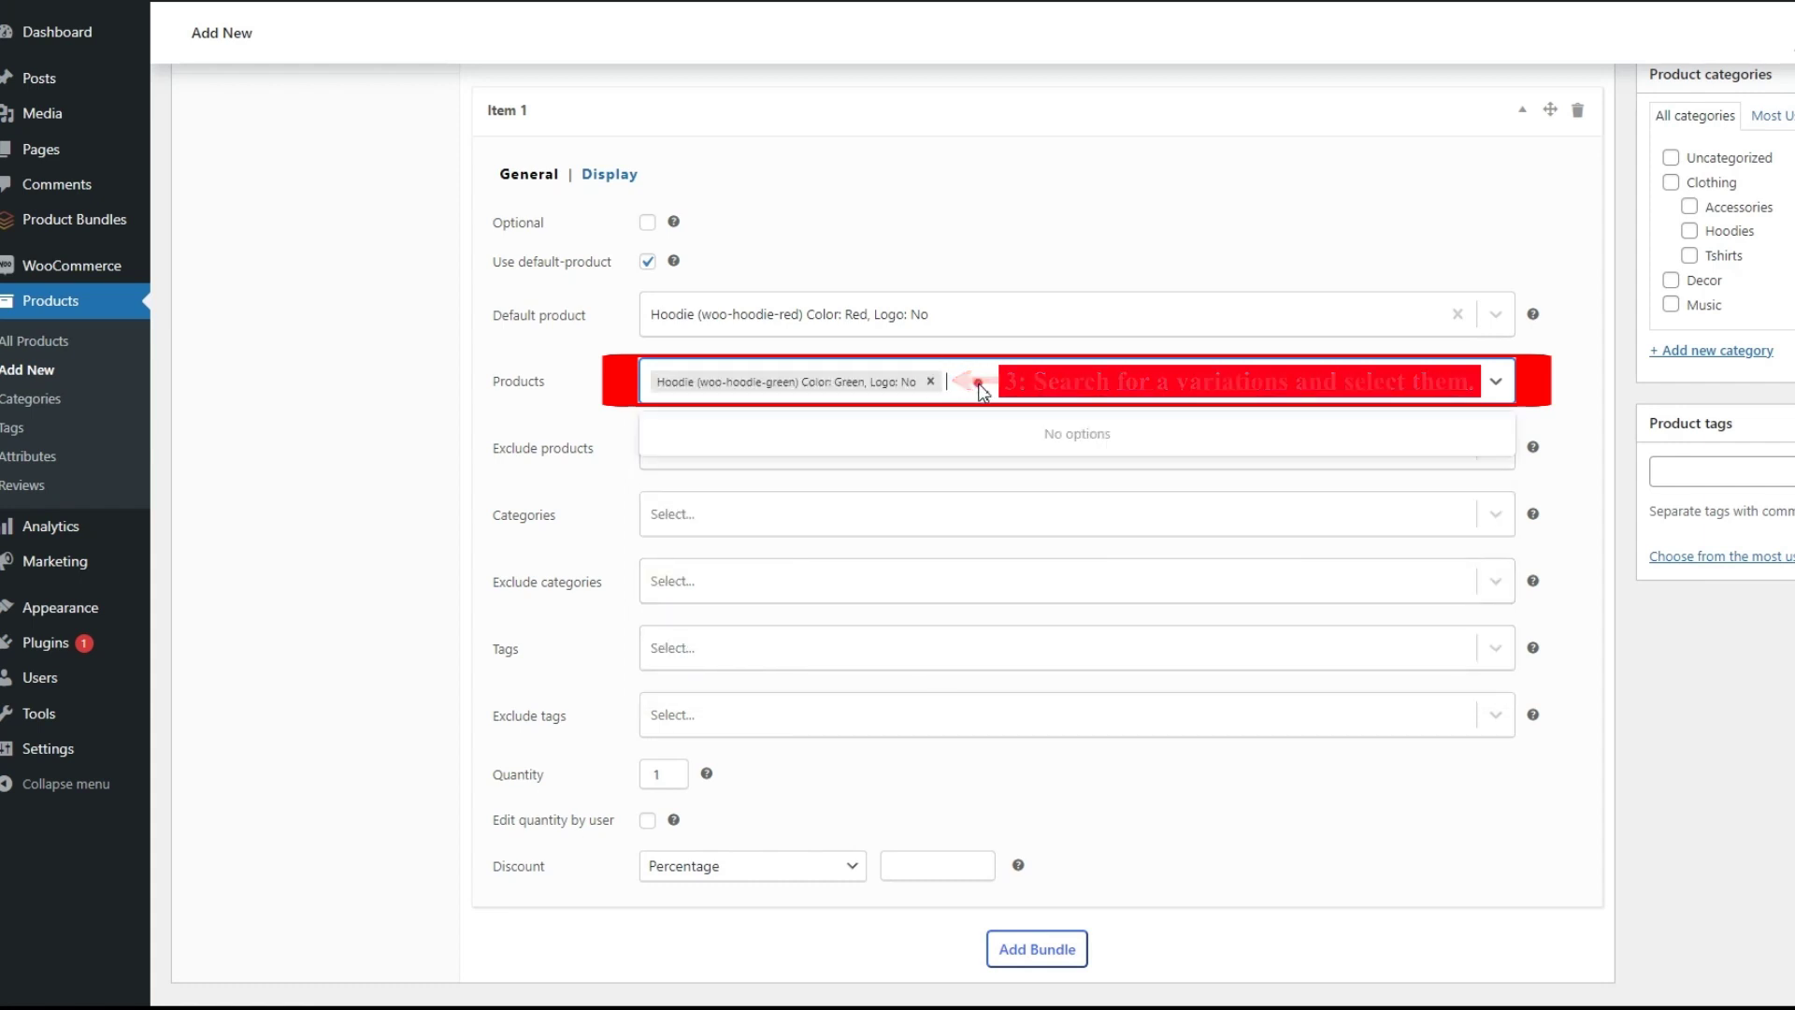
pyautogui.write('hood')
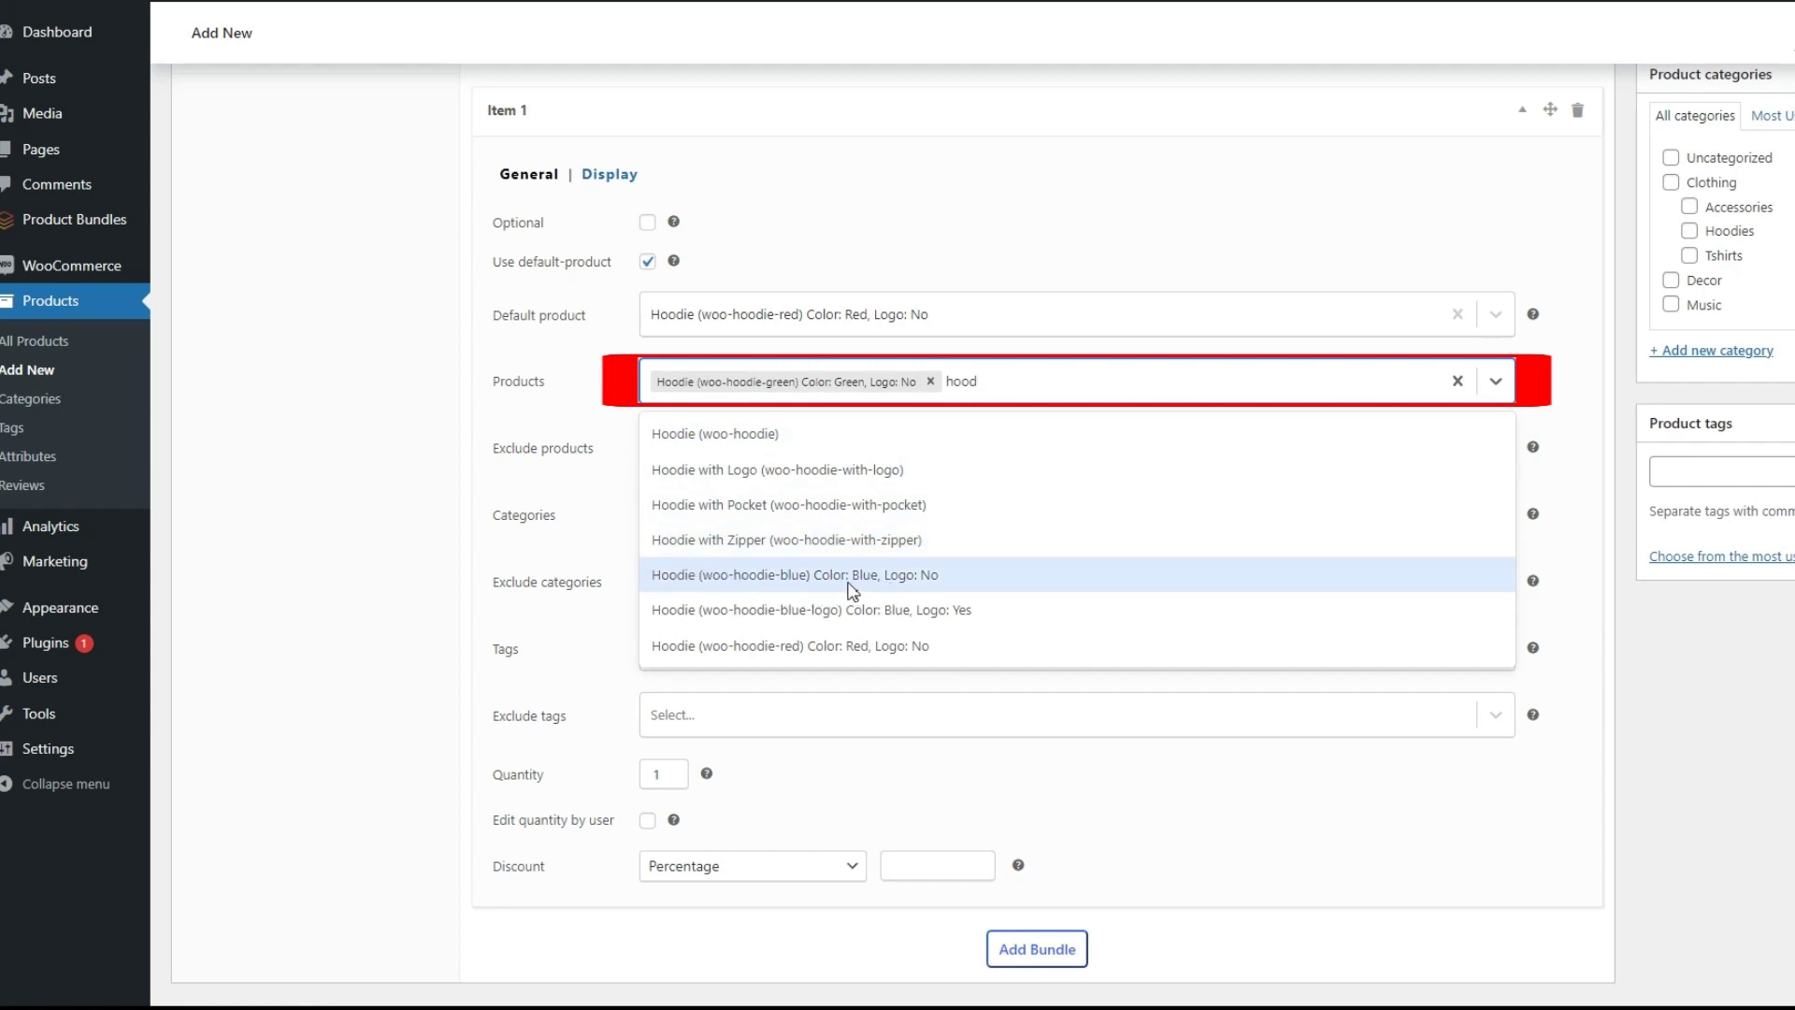
pyautogui.click(932, 589)
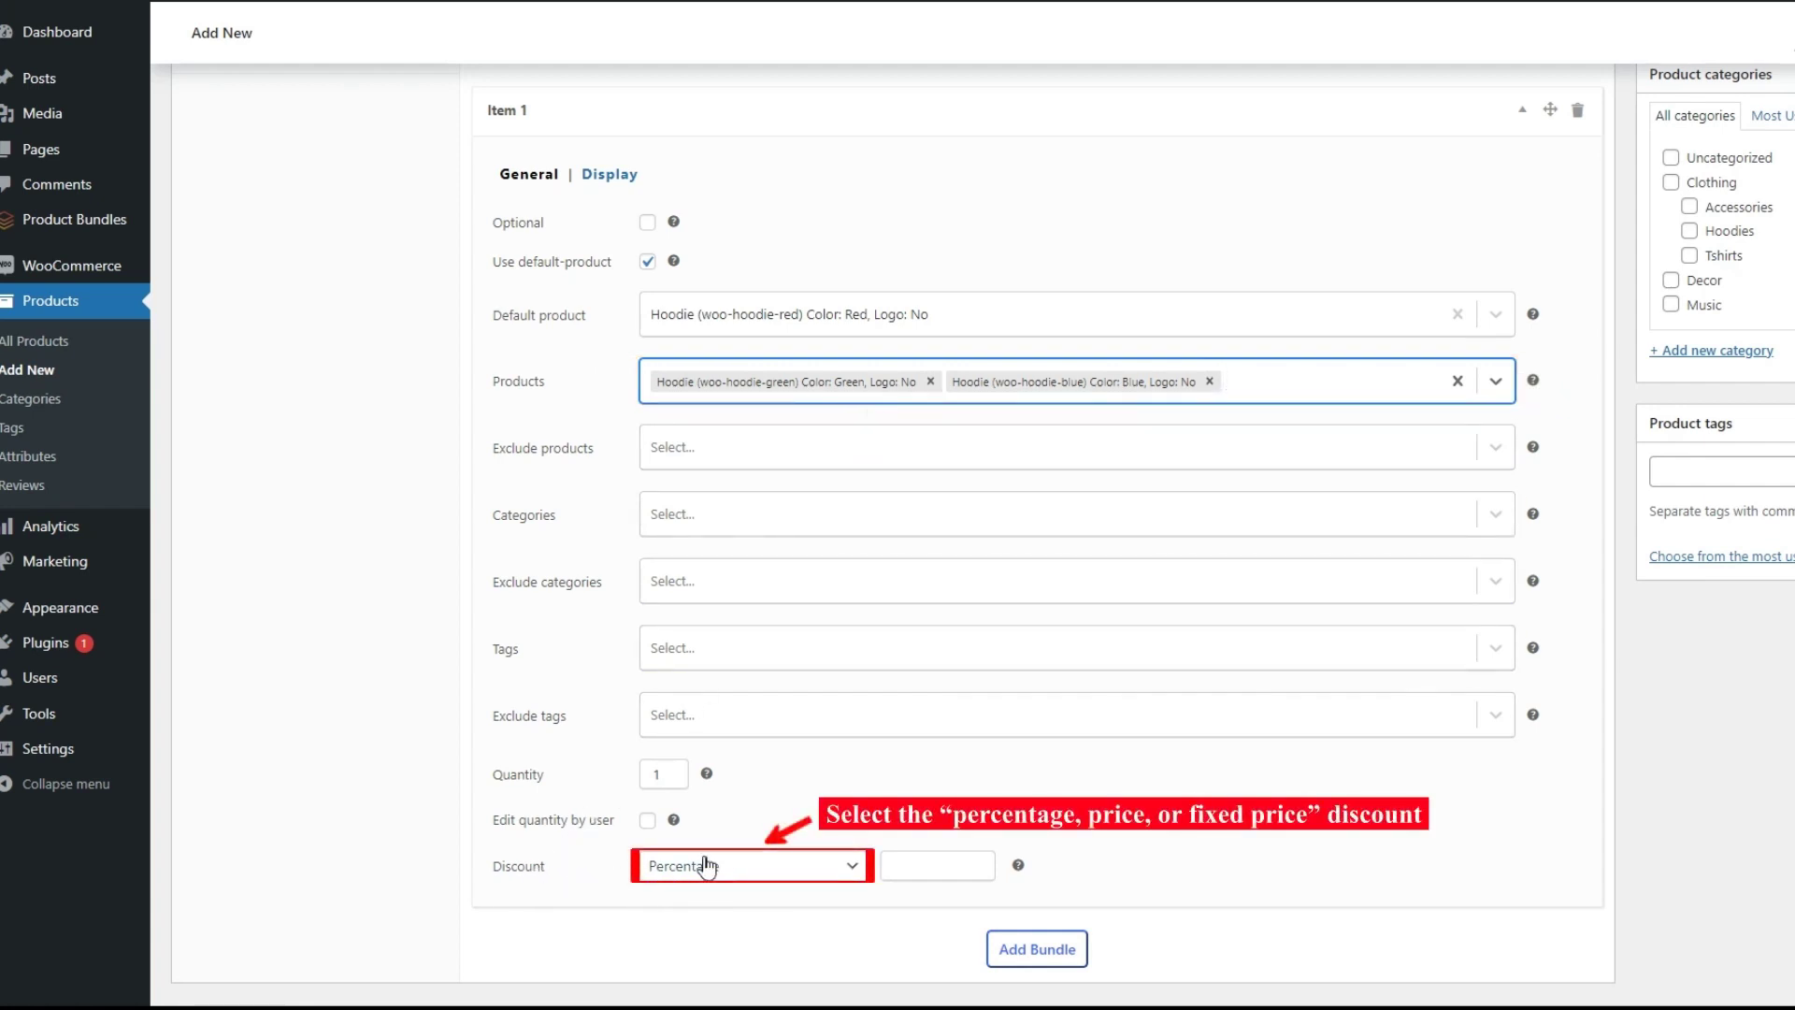
# - Give Item 1 a Price discount with a value of 20
pyautogui.click(825, 876)
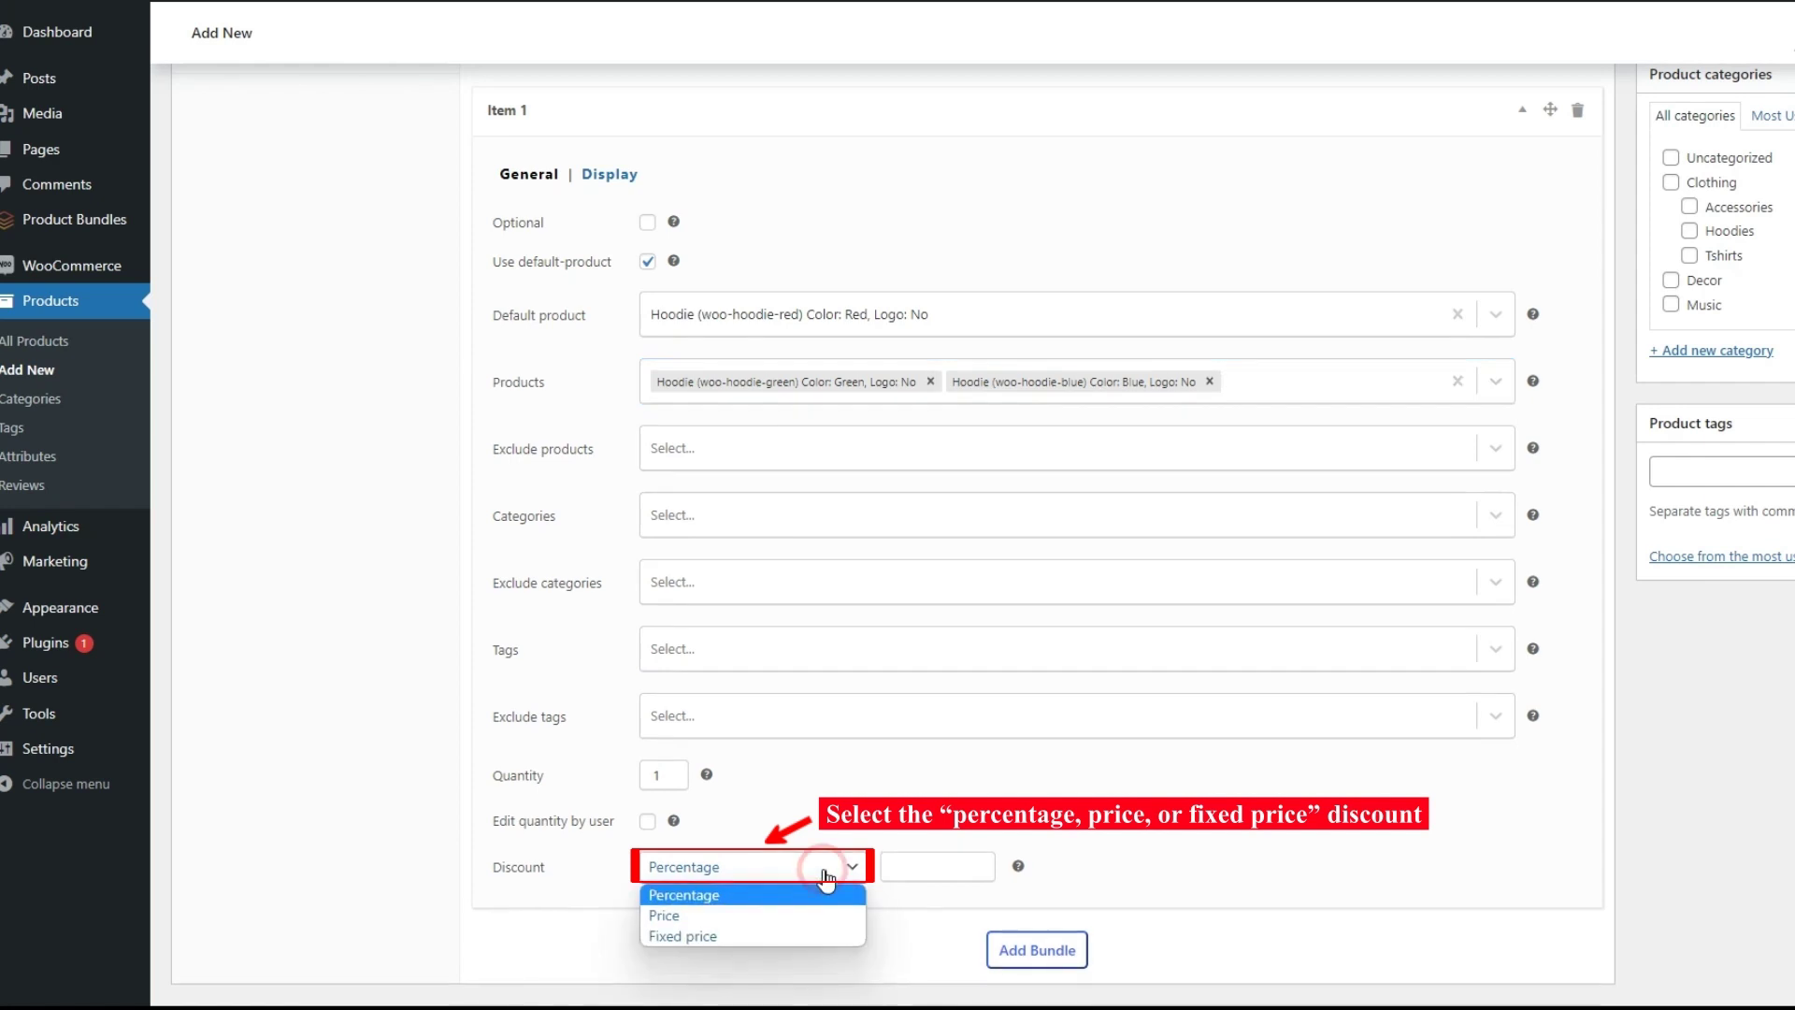
pyautogui.click(665, 915)
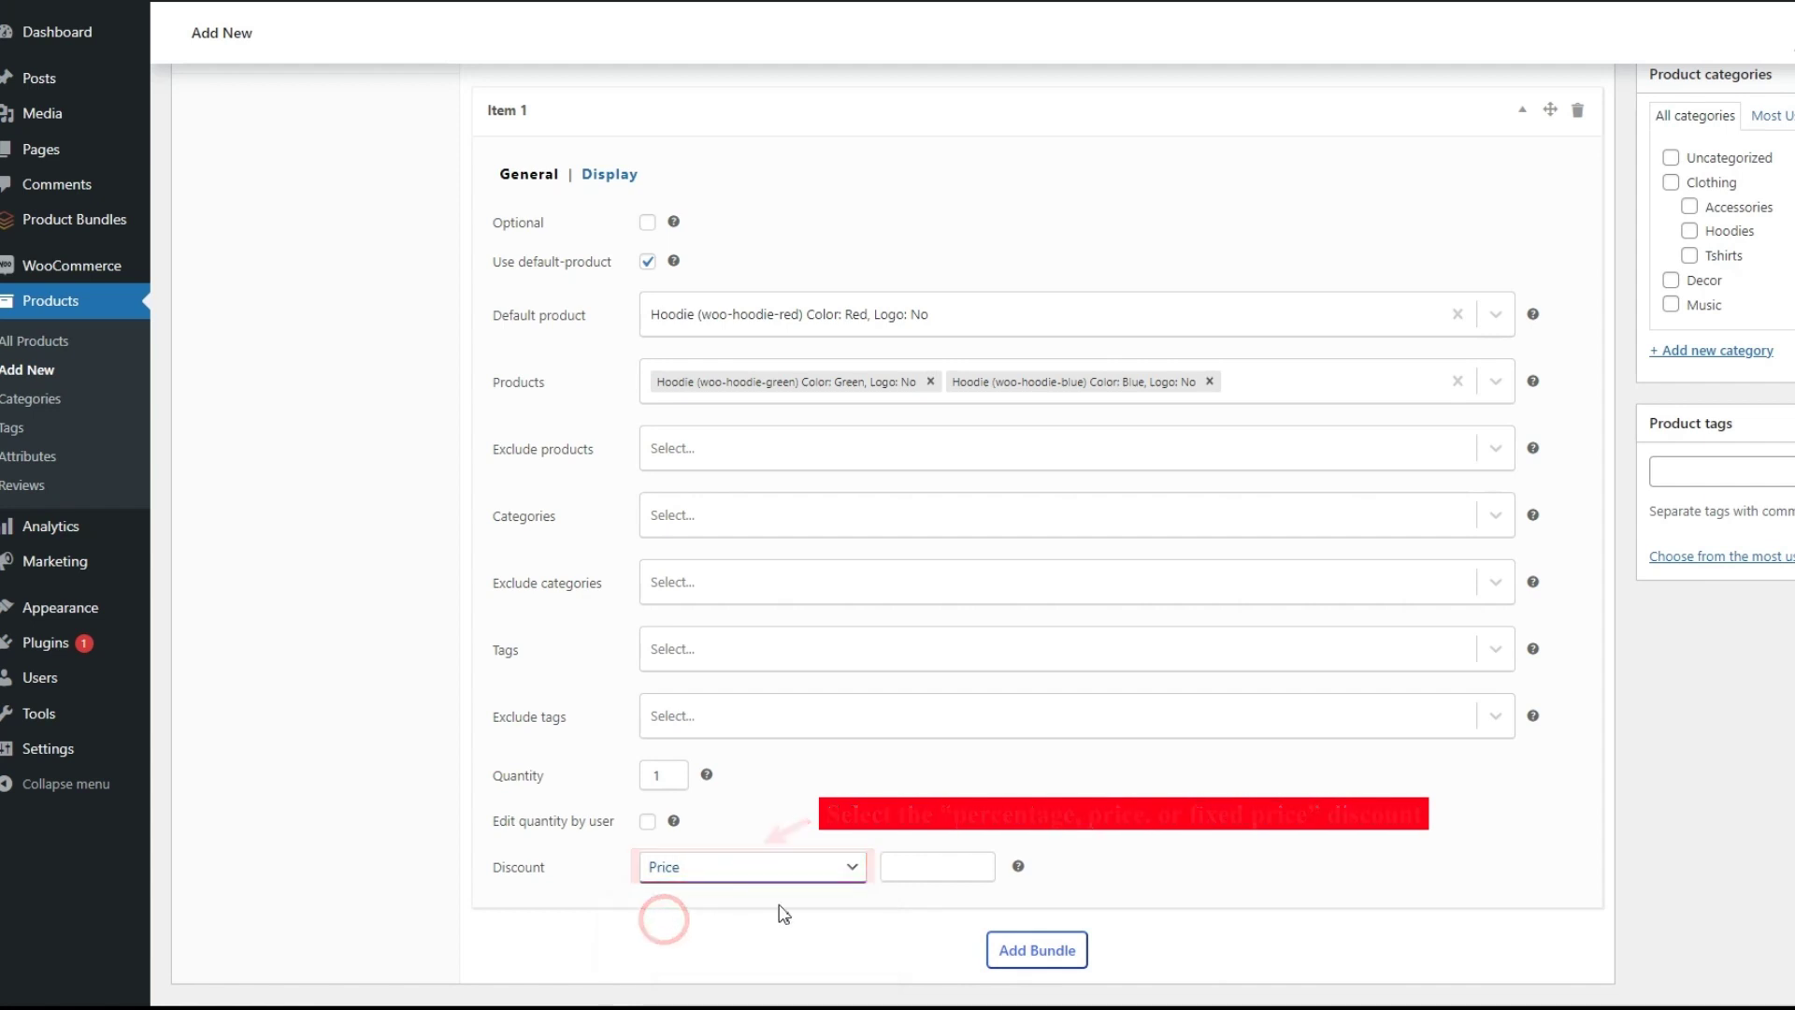
pyautogui.click(913, 869)
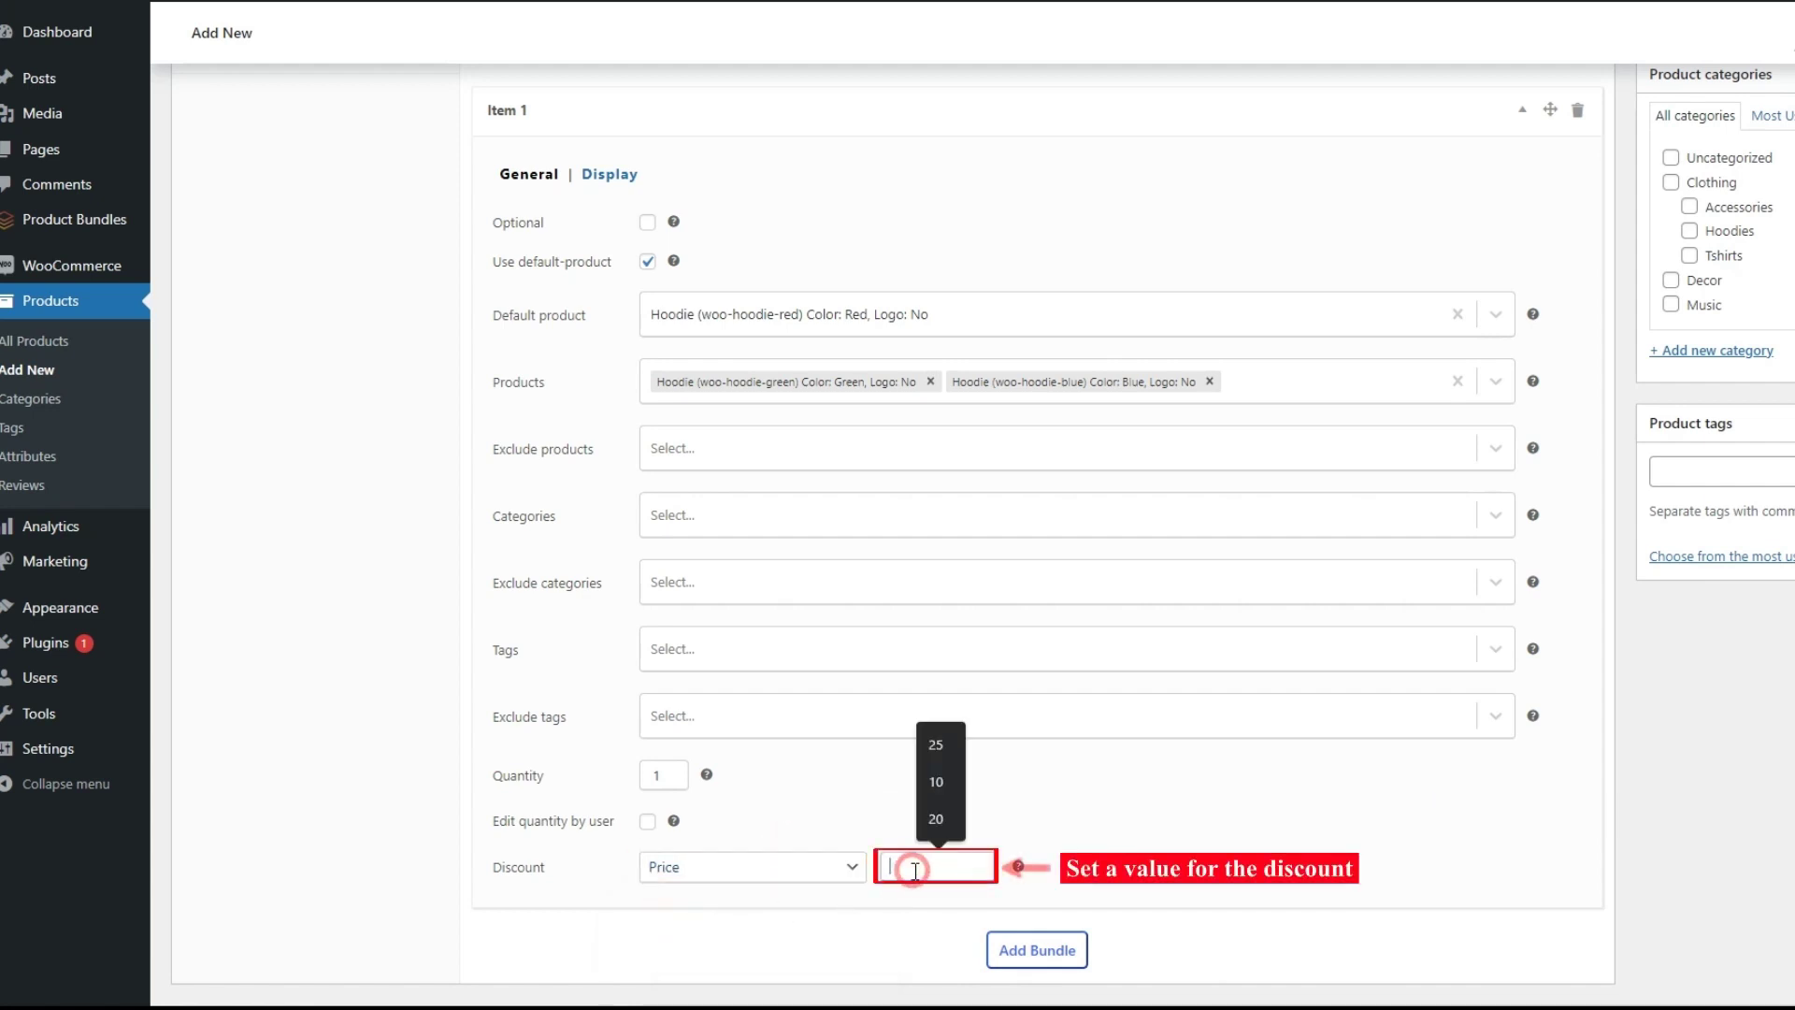
pyautogui.click(940, 817)
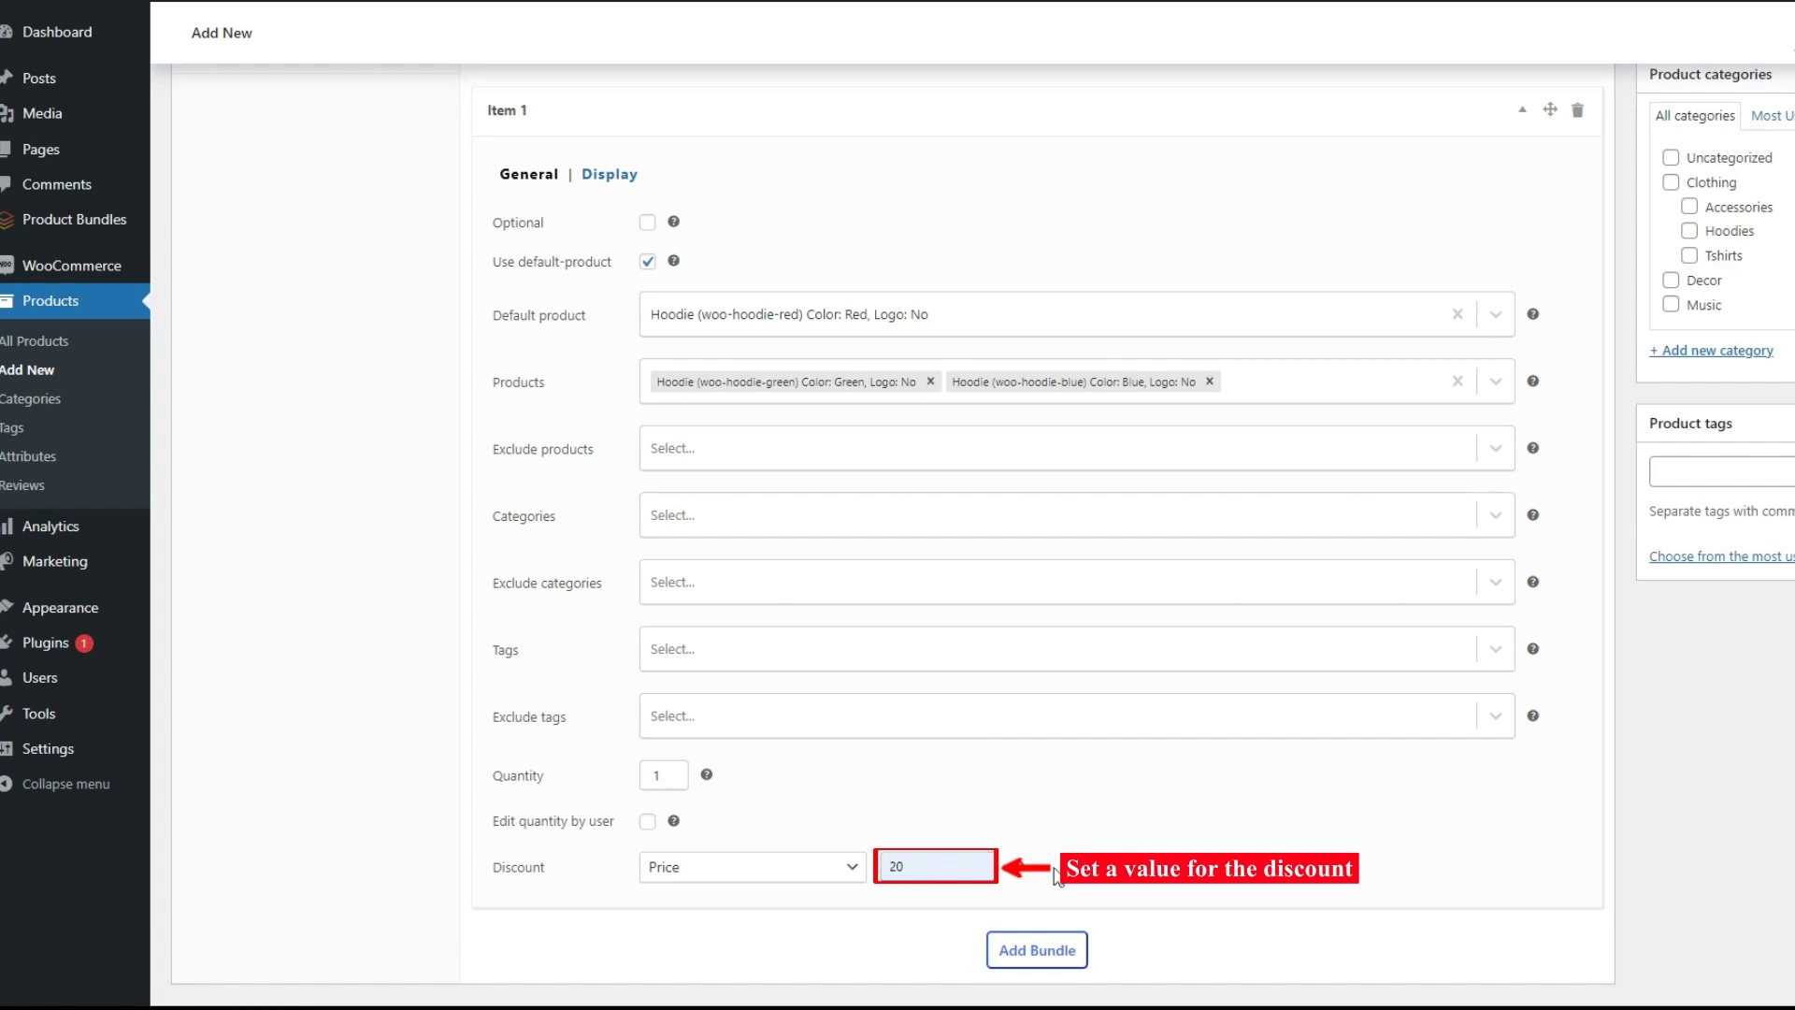
pyautogui.scroll(-1, 1057, 876)
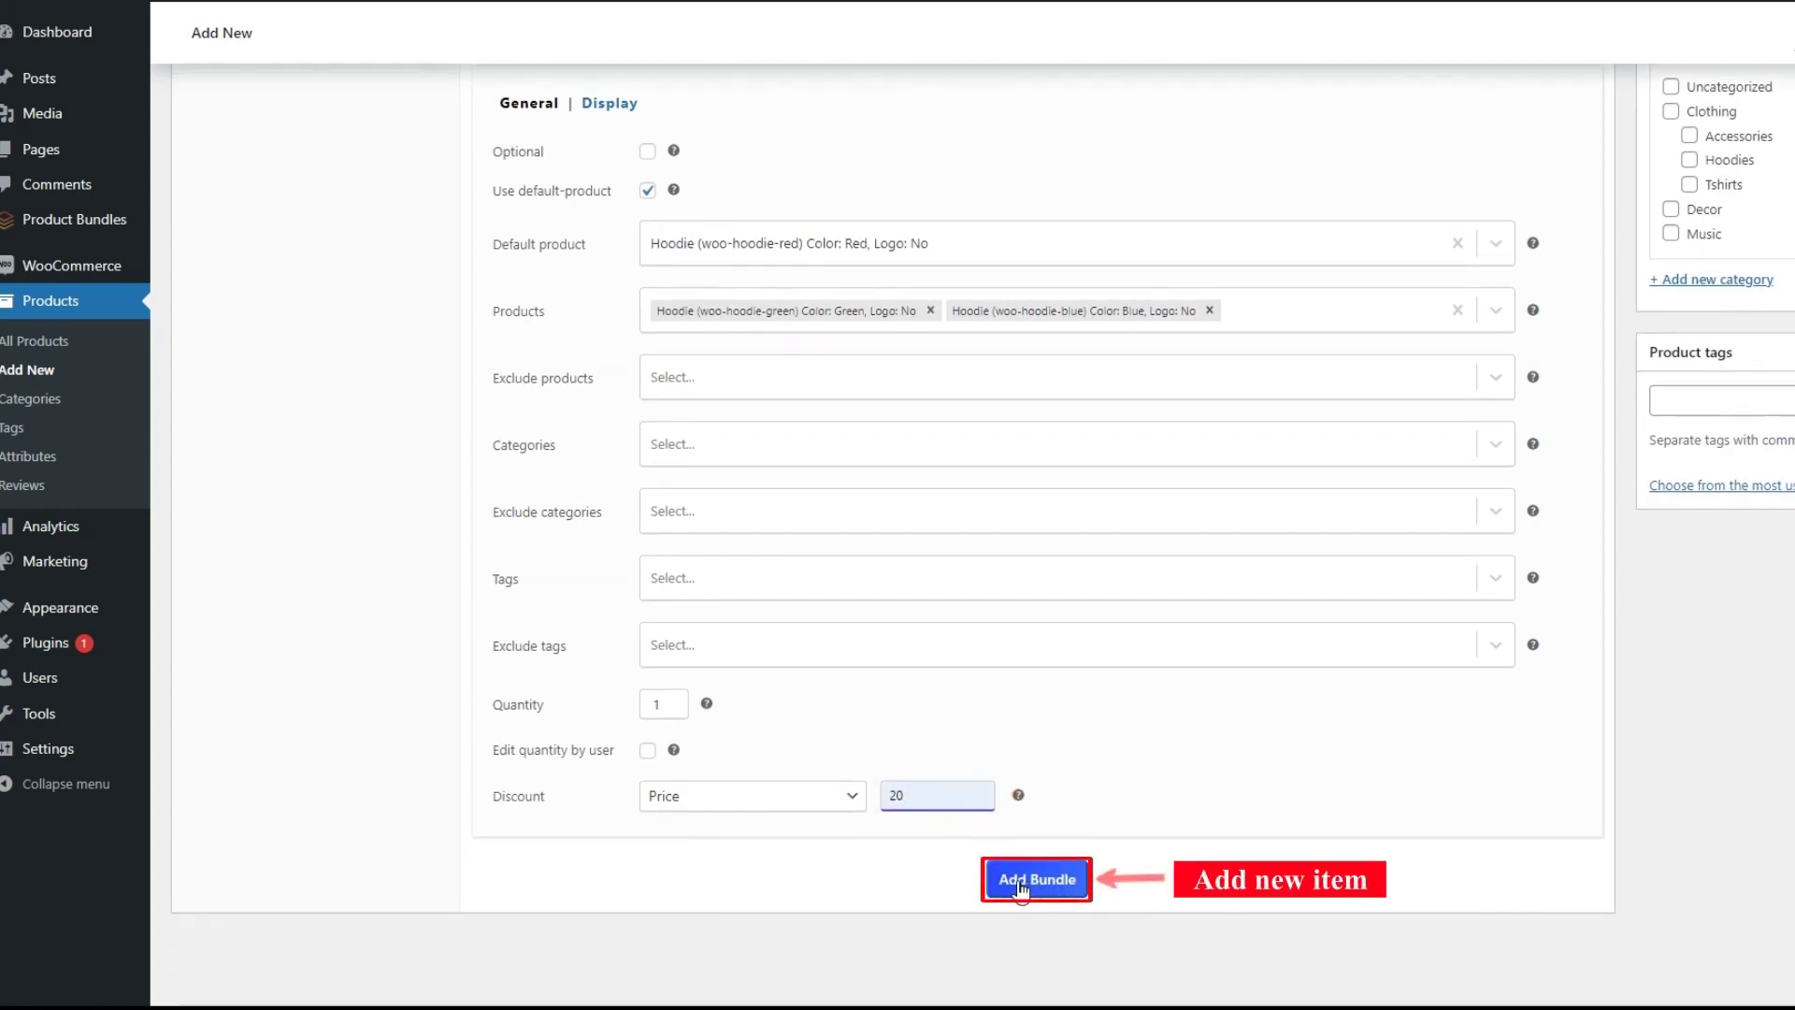
# - Add a second item to the bundle
pyautogui.click(1022, 886)
pyautogui.scroll(-4, 1060, 839)
pyautogui.scroll(-4, 1062, 841)
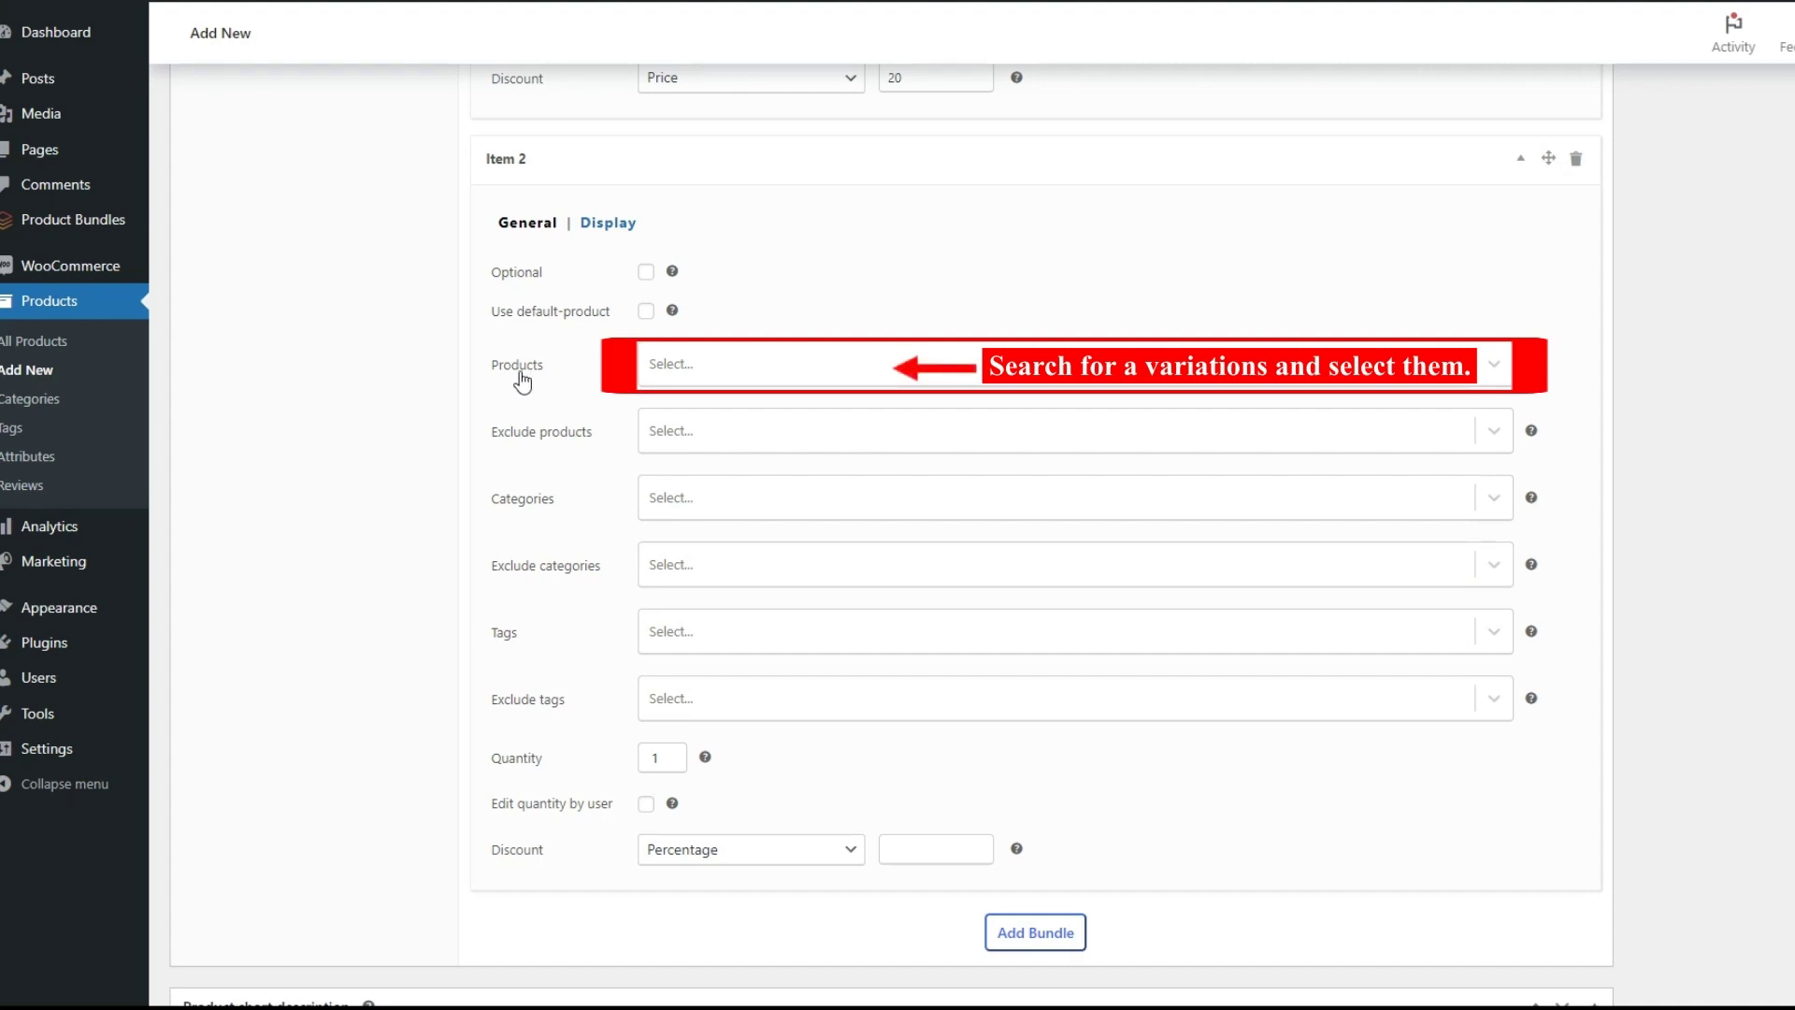
# - Select the Green and Red V-Neck T-Shirt variations as Item 2's products
pyautogui.click(683, 383)
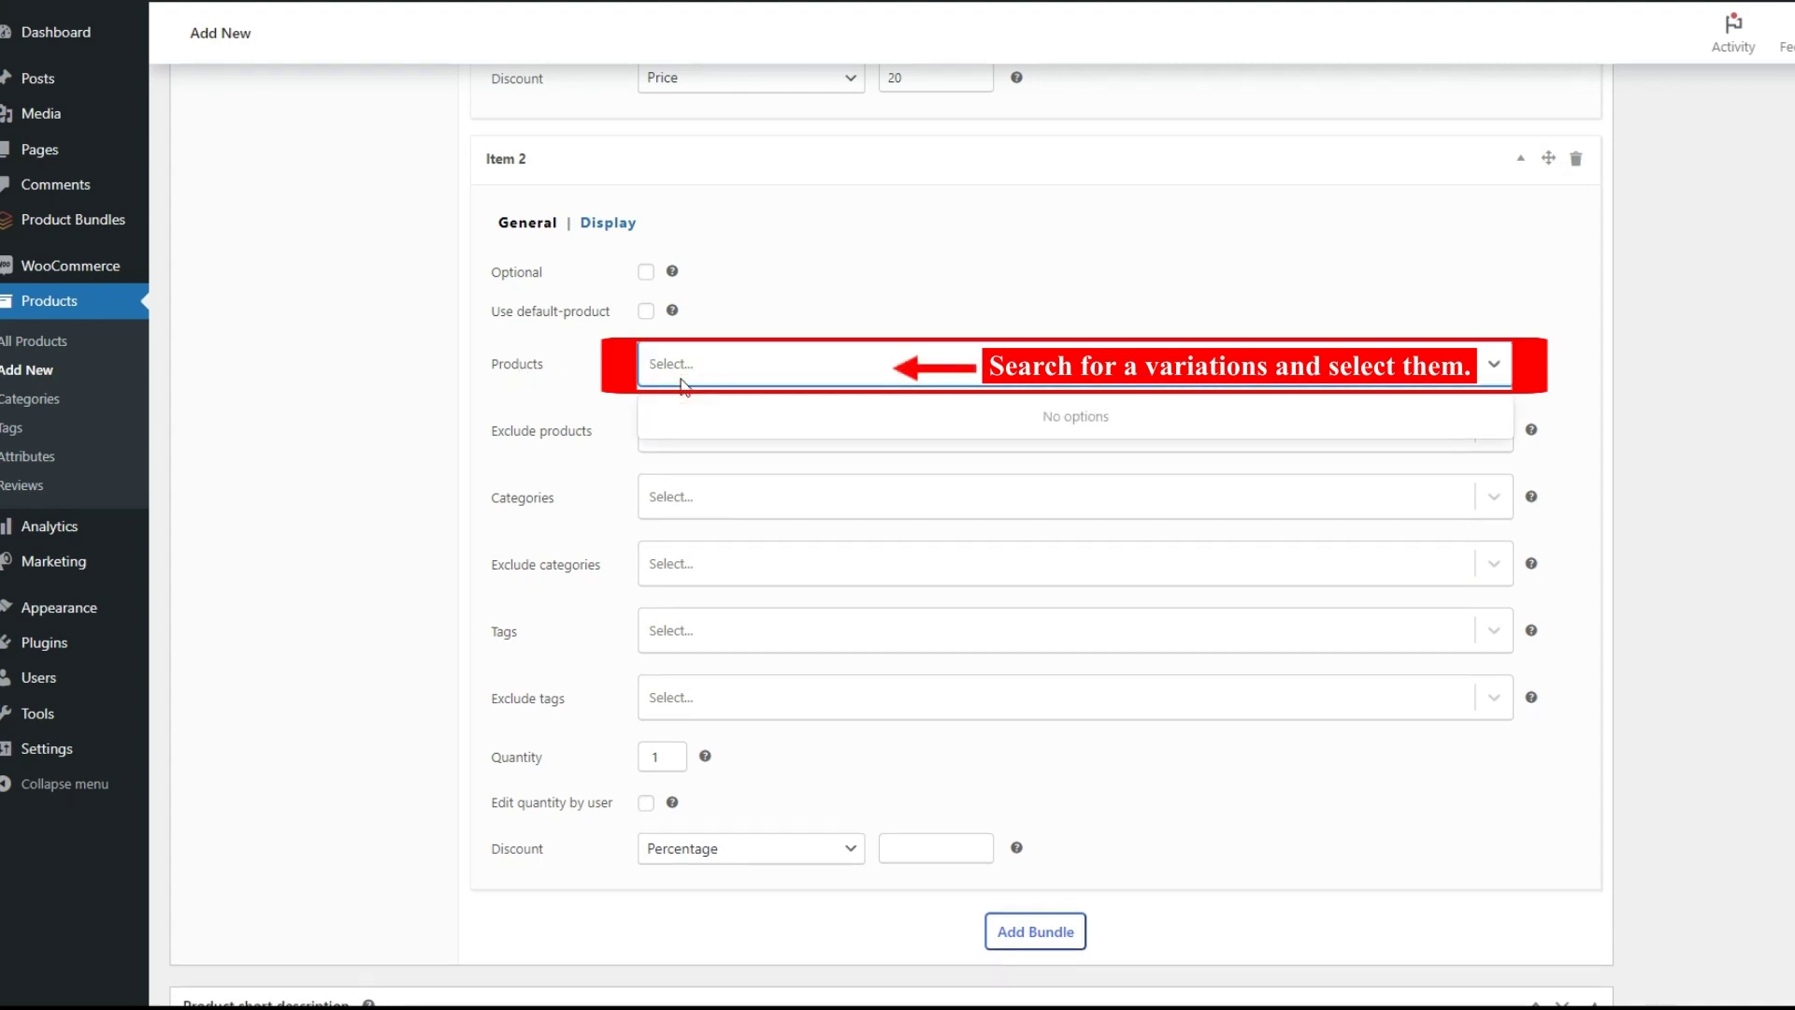
pyautogui.write('vne')
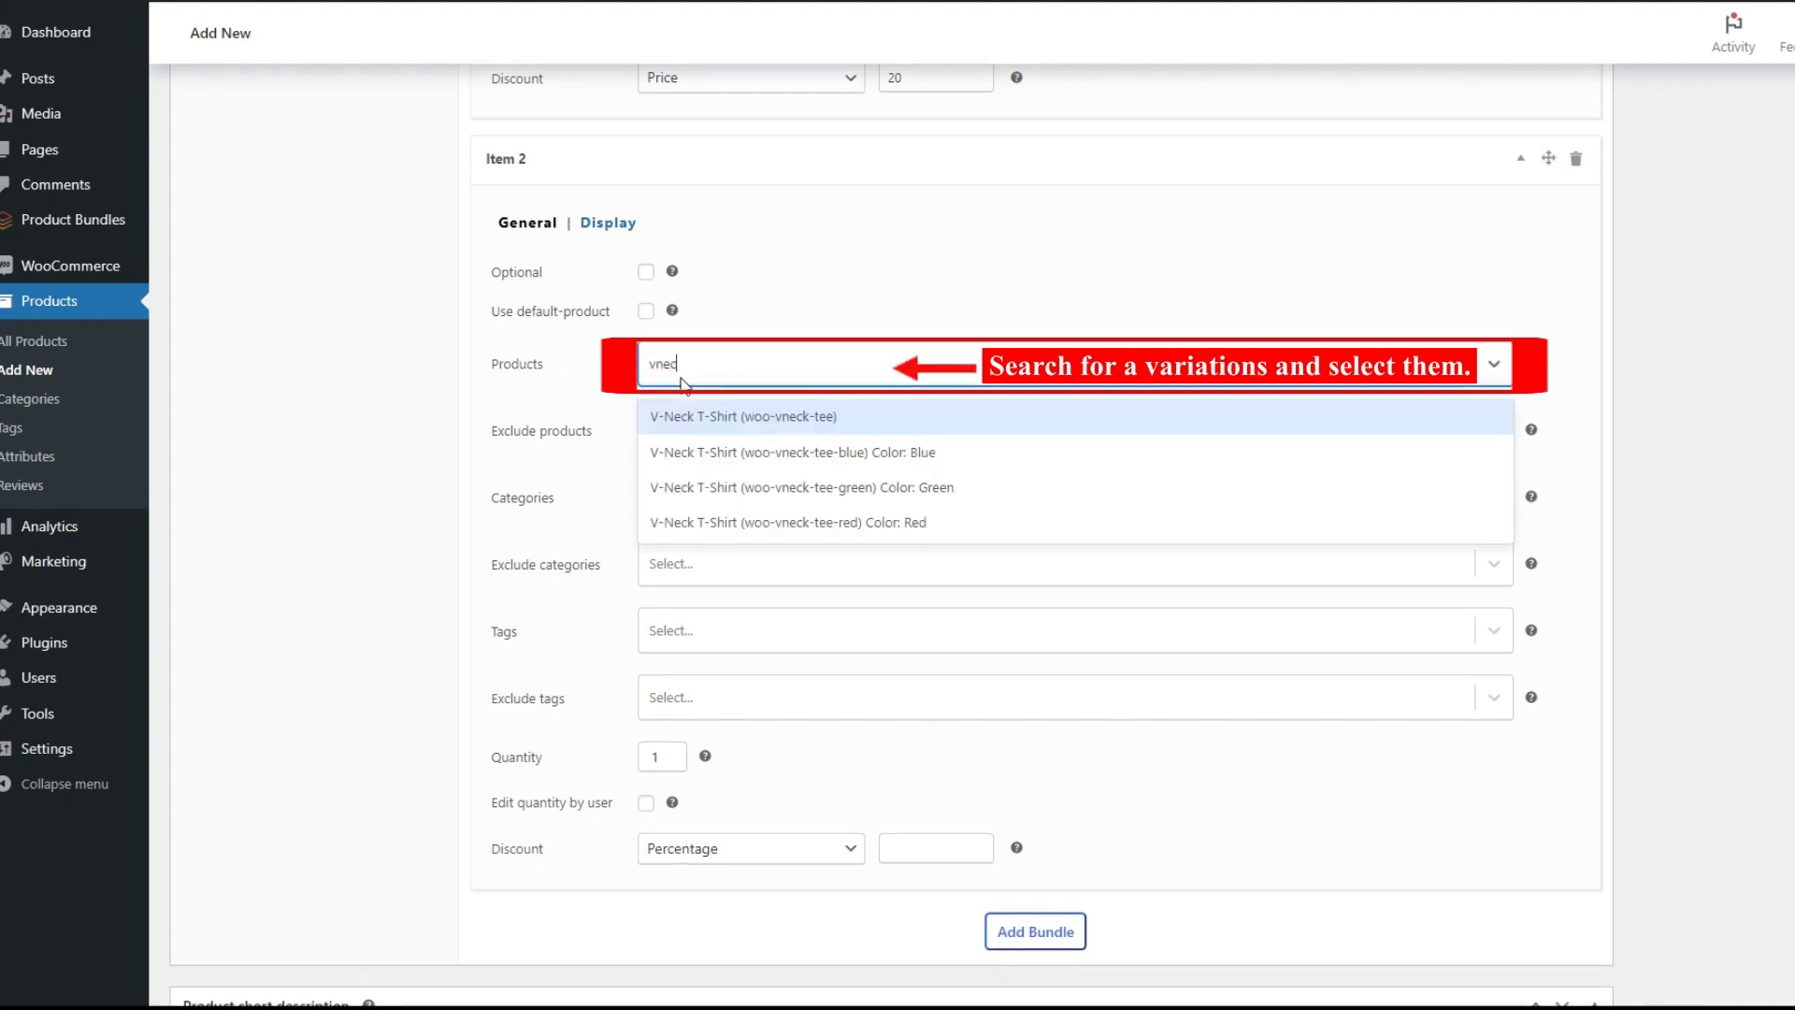
pyautogui.write('c')
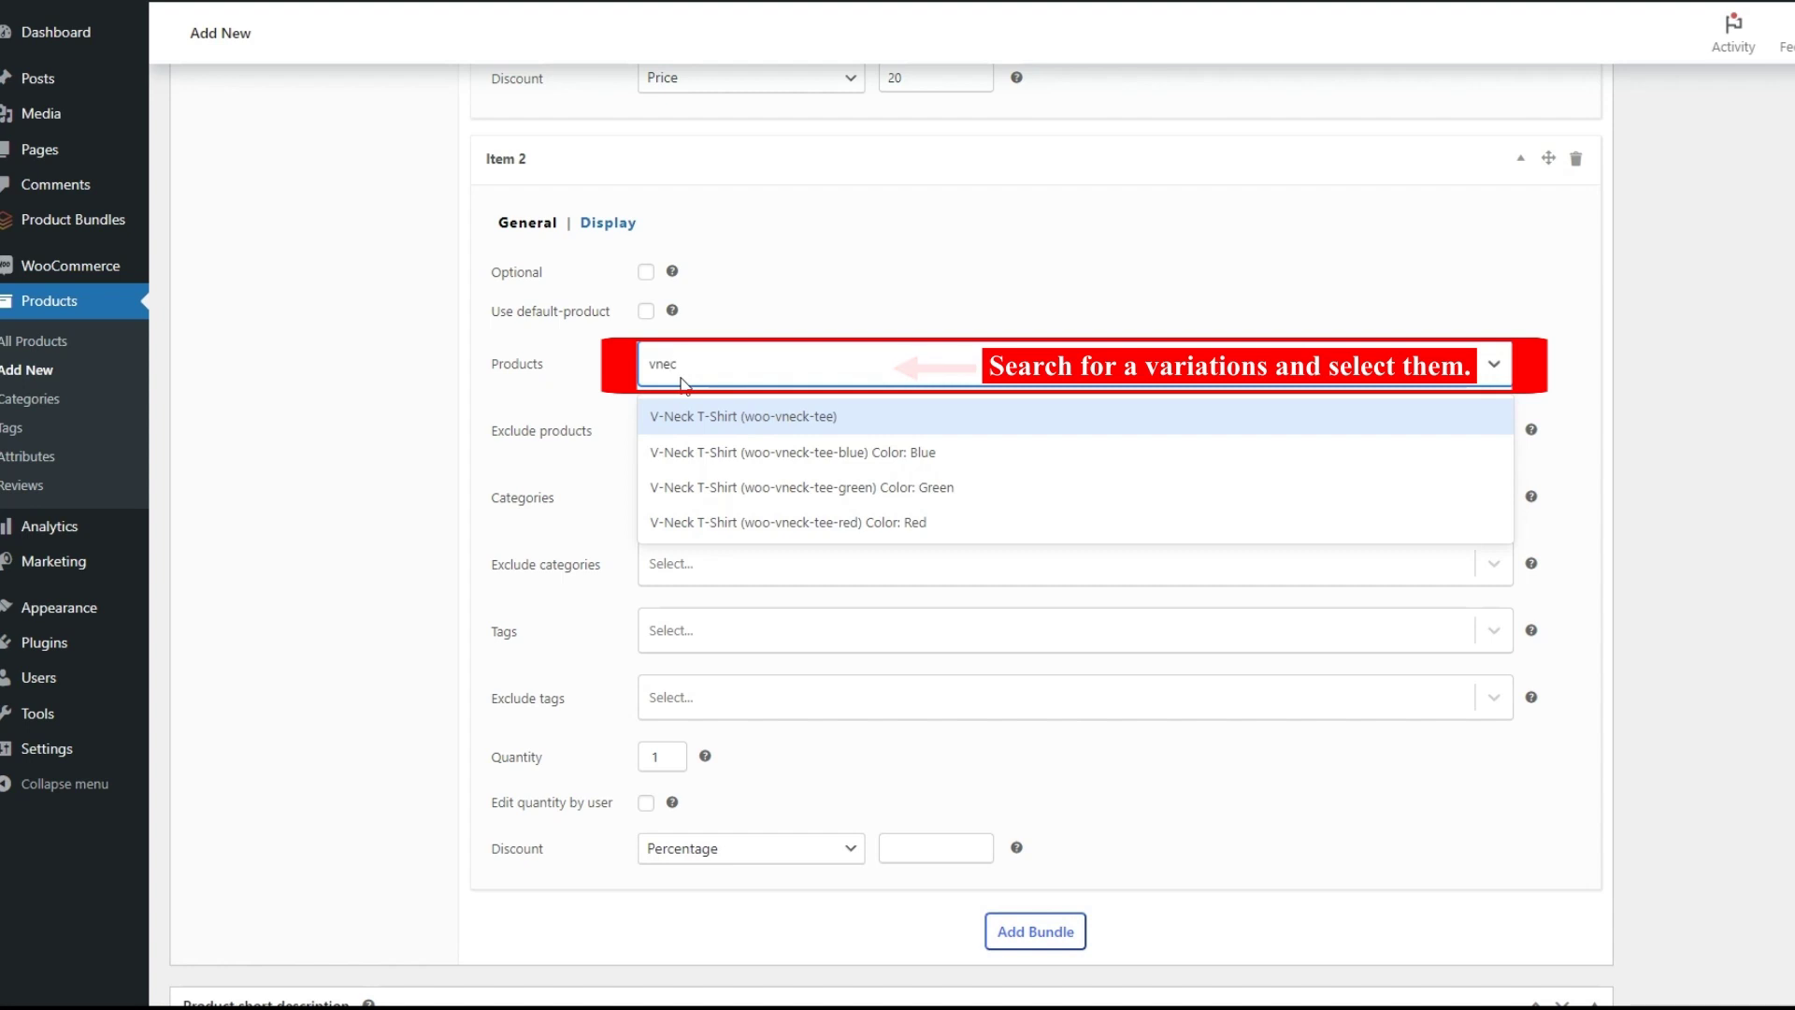
pyautogui.click(744, 482)
pyautogui.write('v')
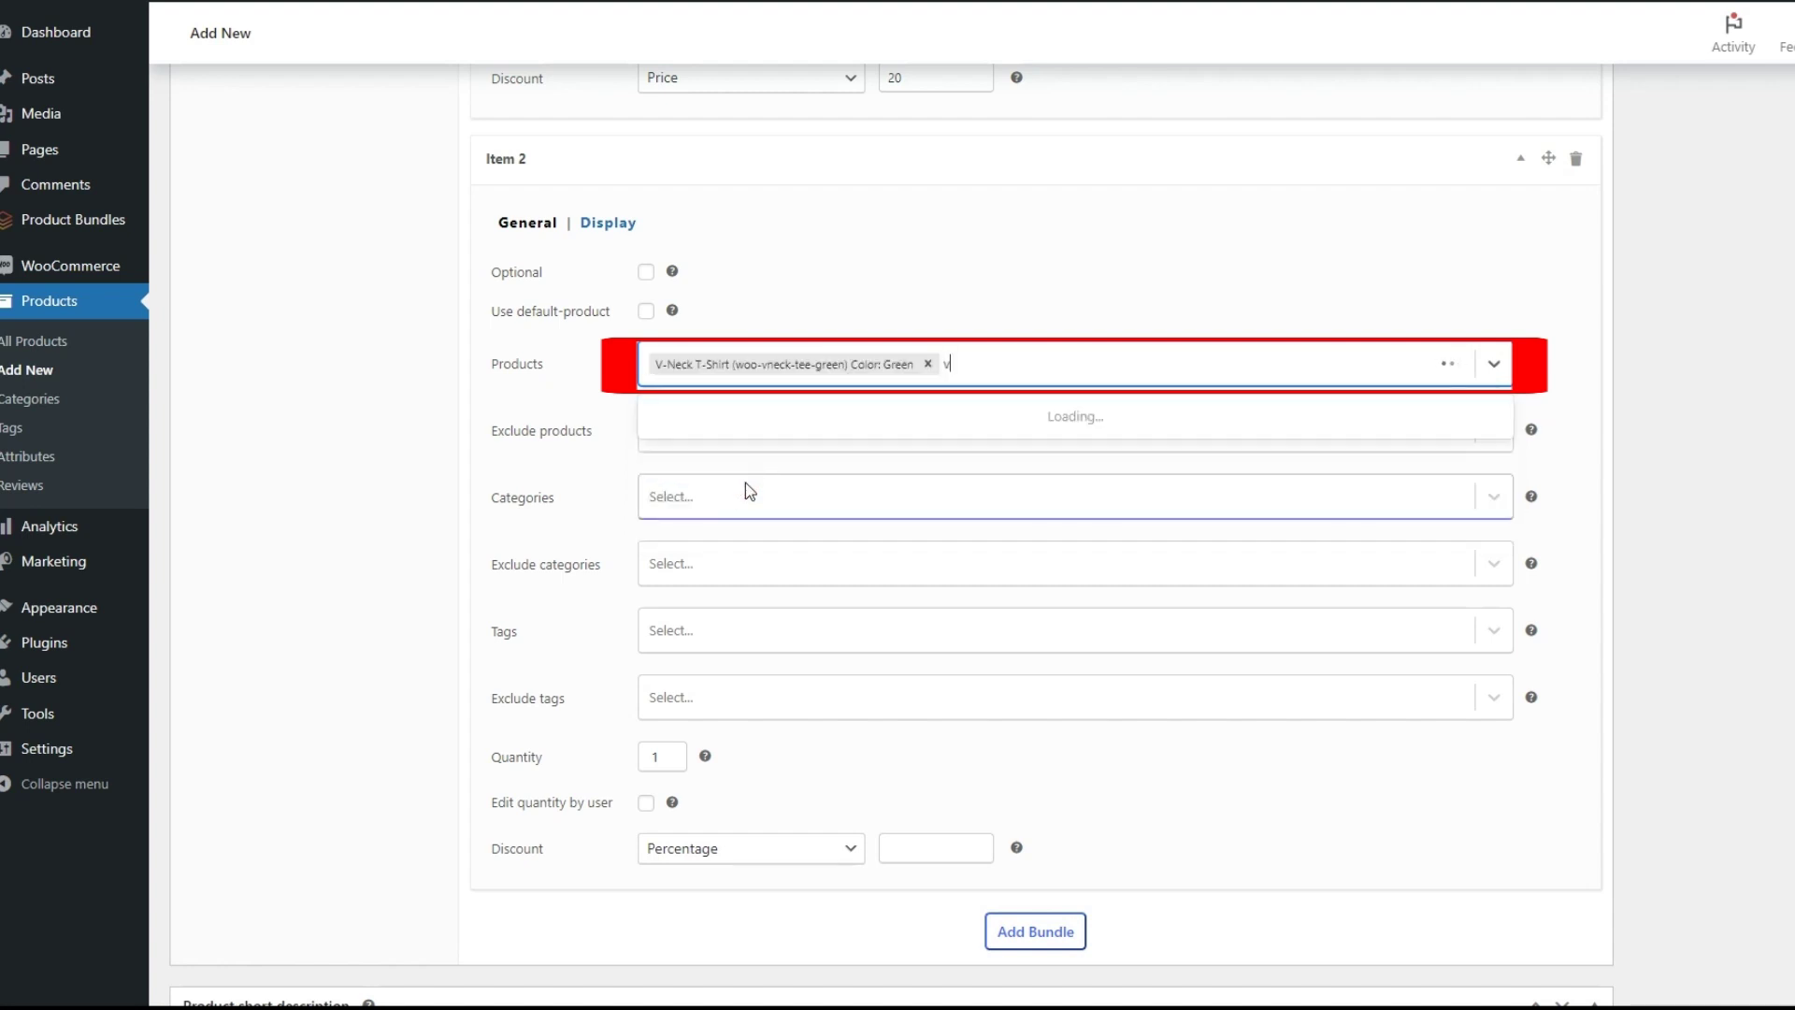
pyautogui.write('ne')
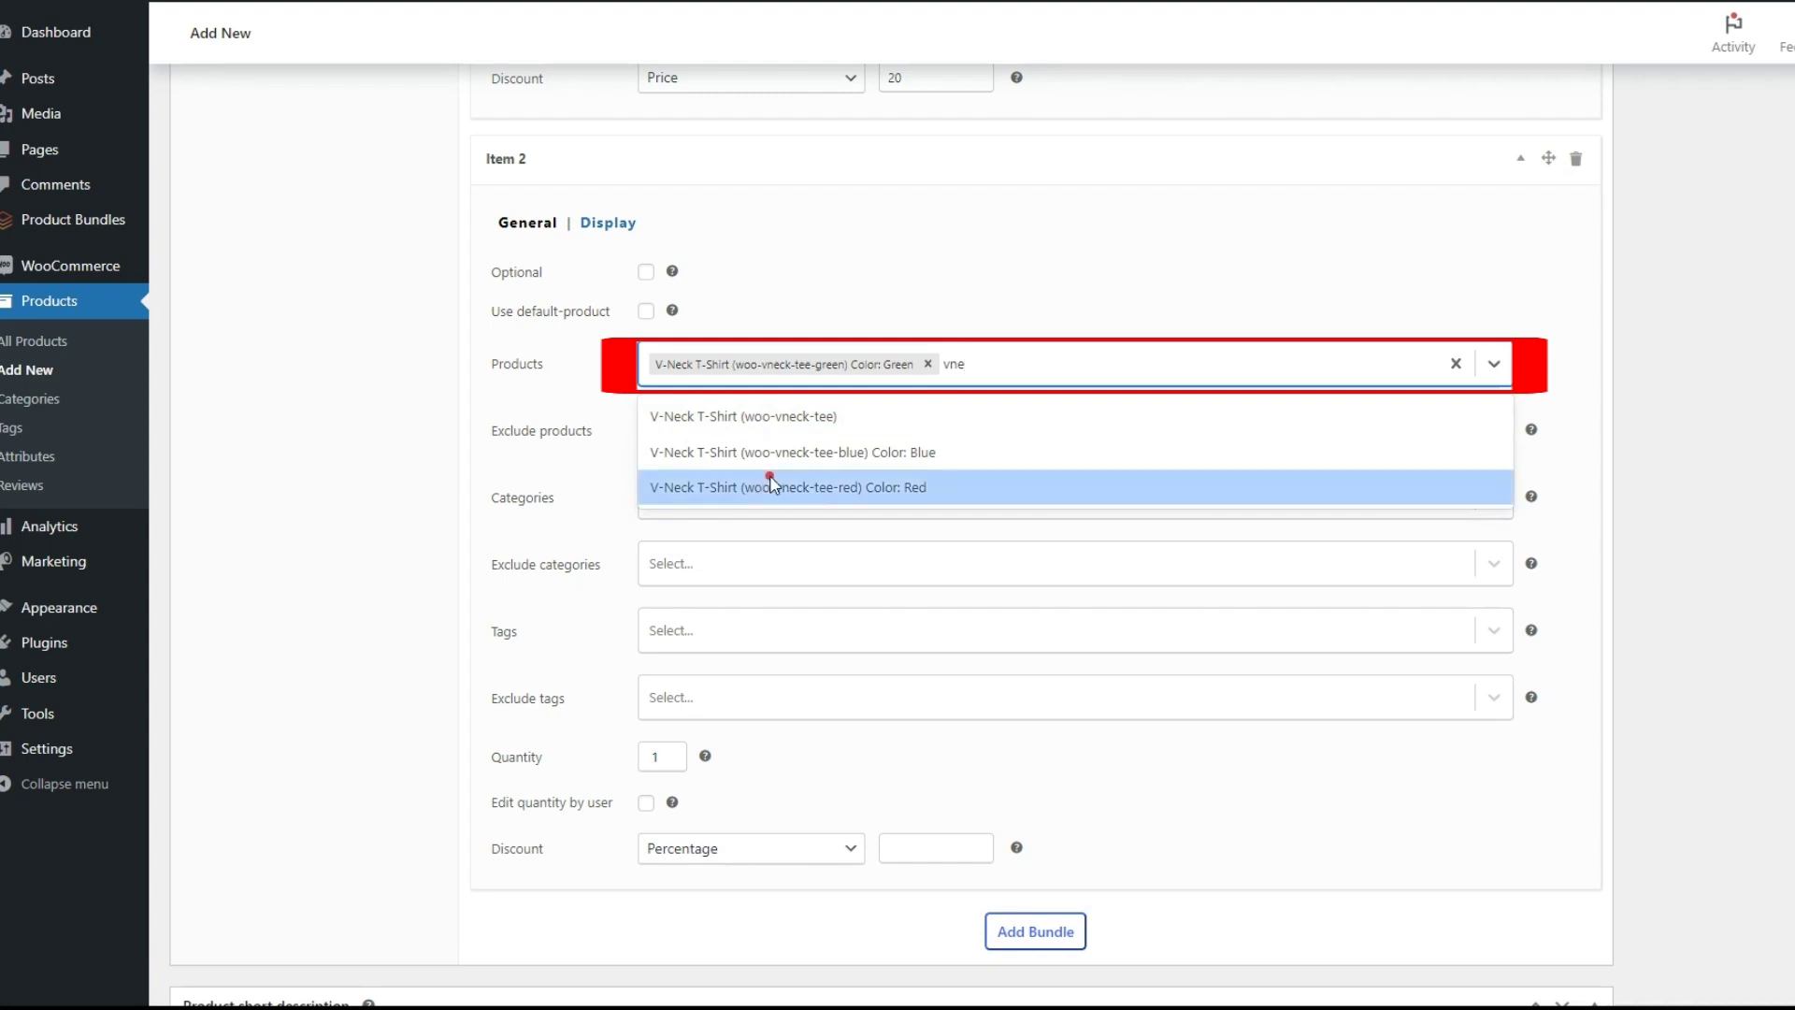
pyautogui.click(770, 484)
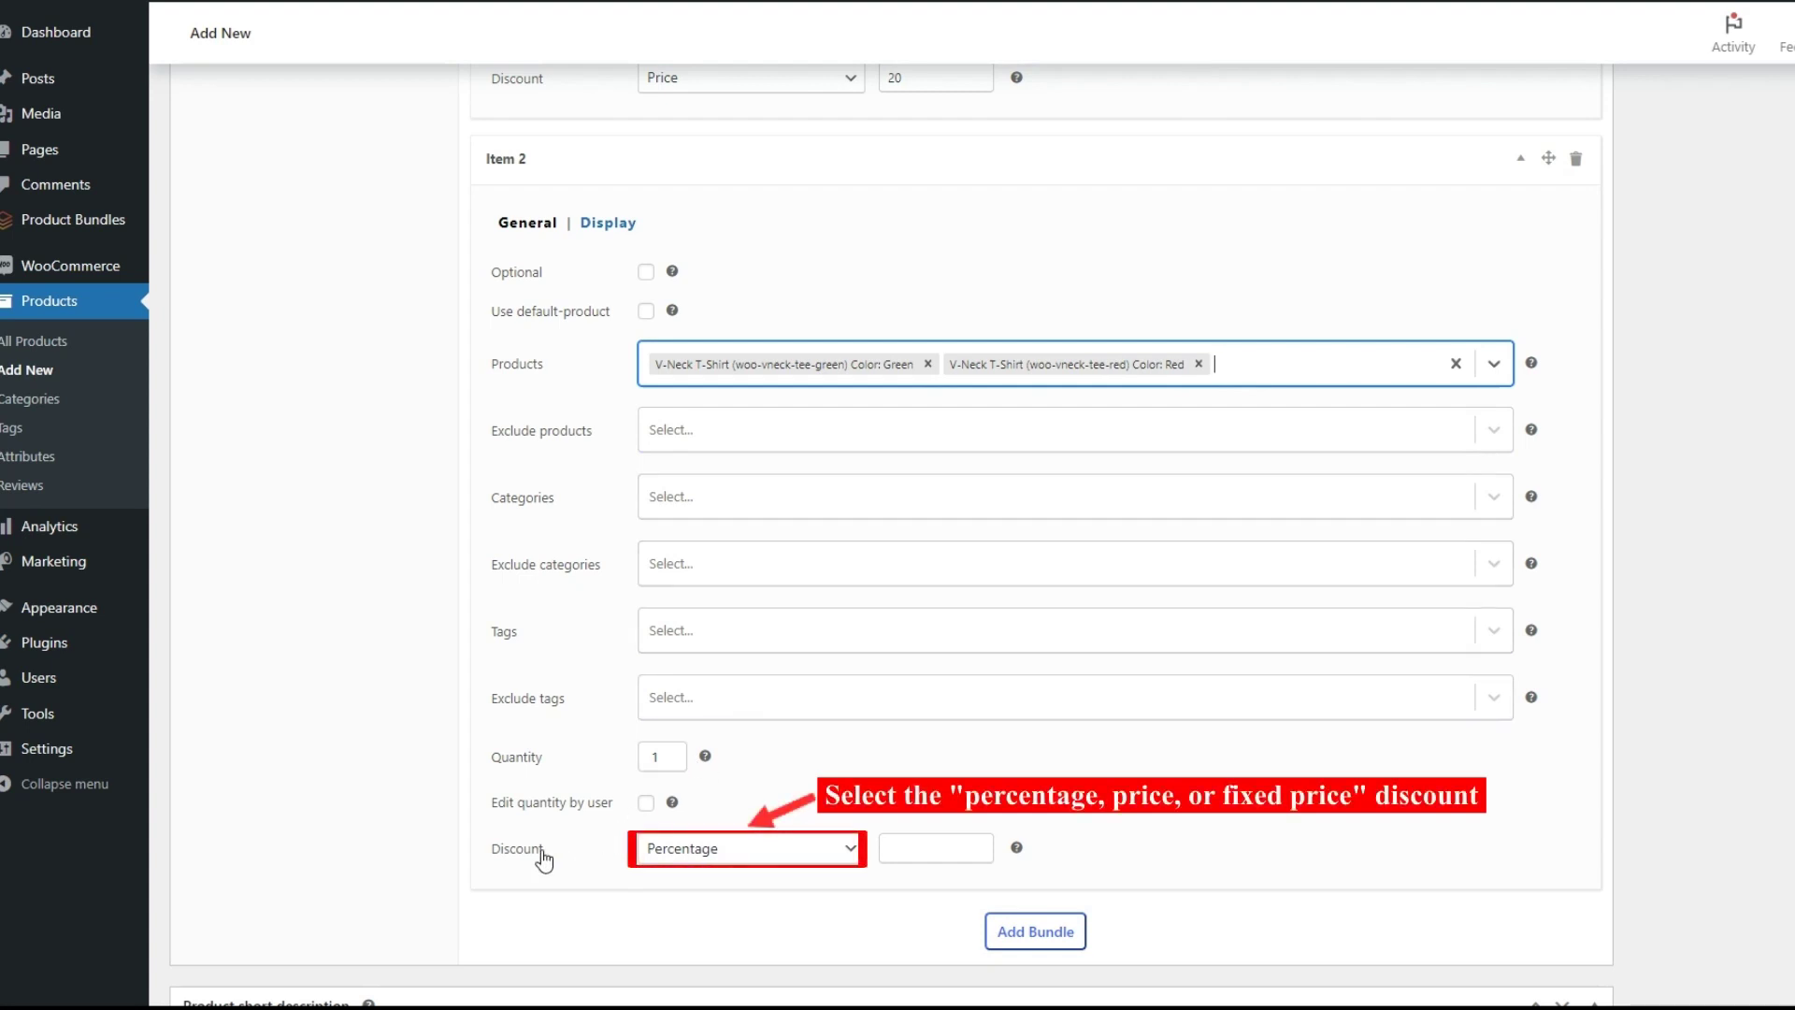
# - Keep Item 2's discount type as Percentage and enter a value of 30
pyautogui.click(700, 848)
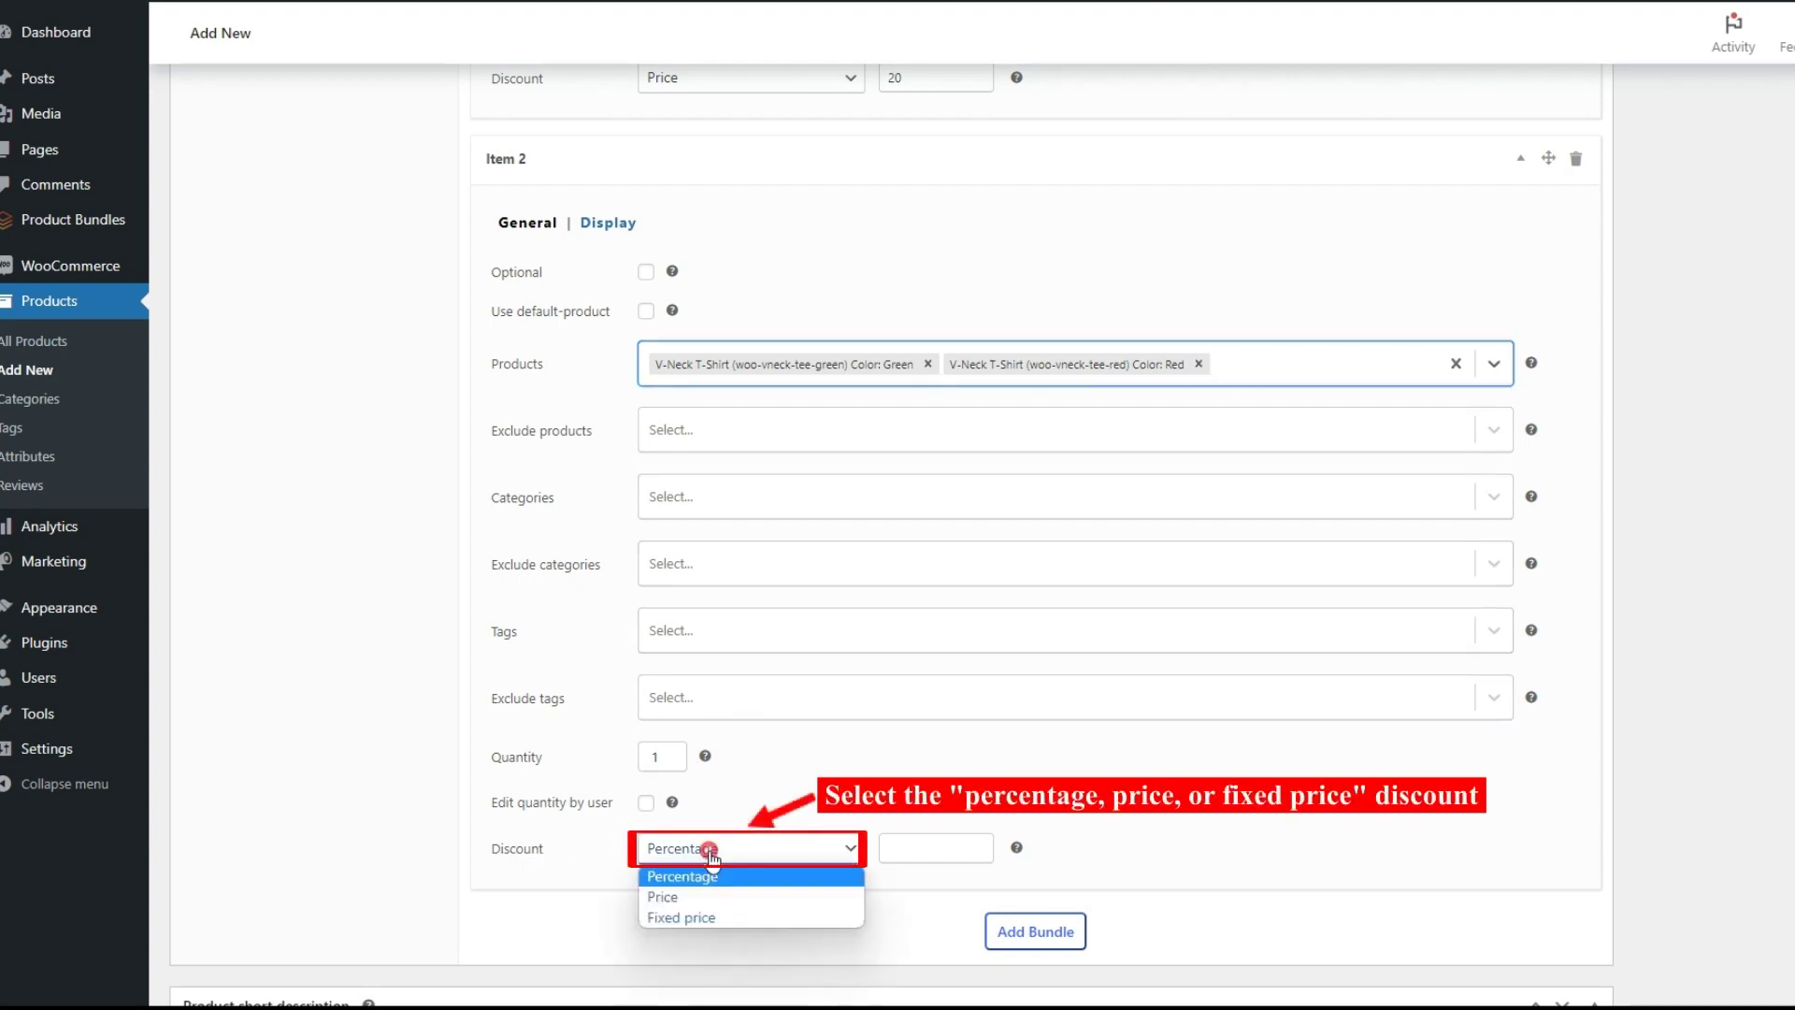
pyautogui.click(732, 852)
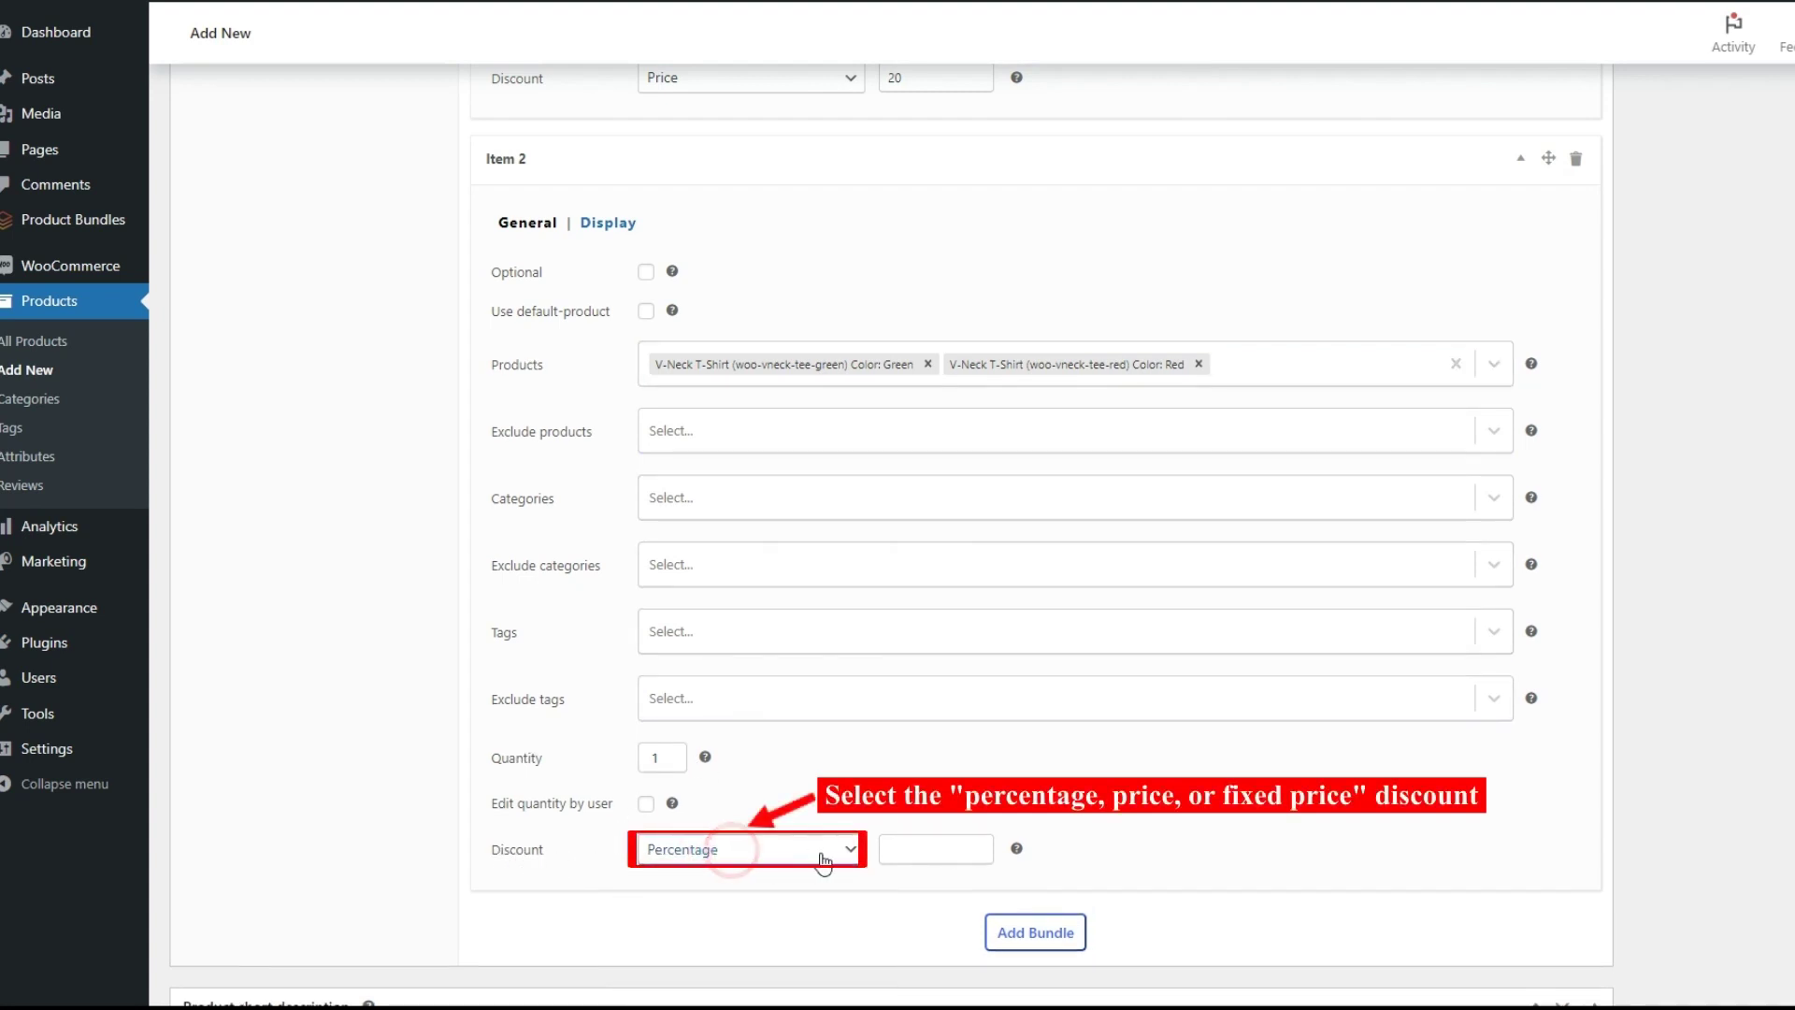
pyautogui.click(929, 850)
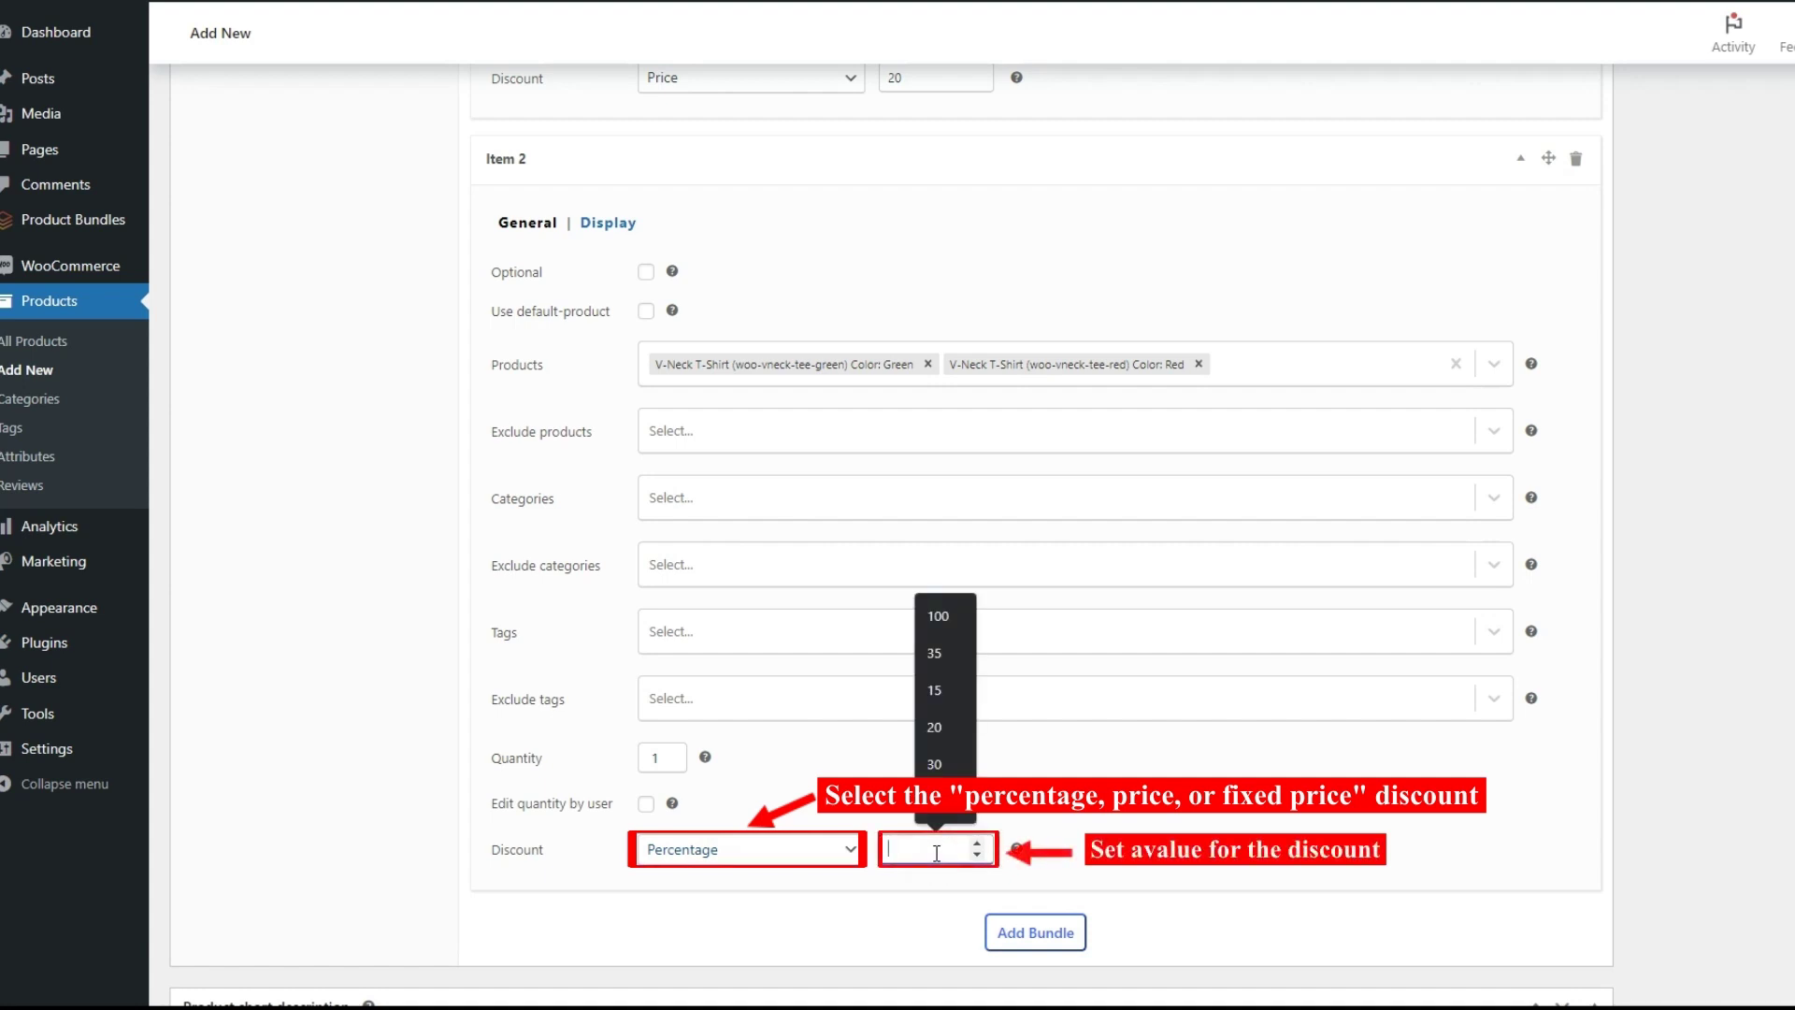
pyautogui.write('30')
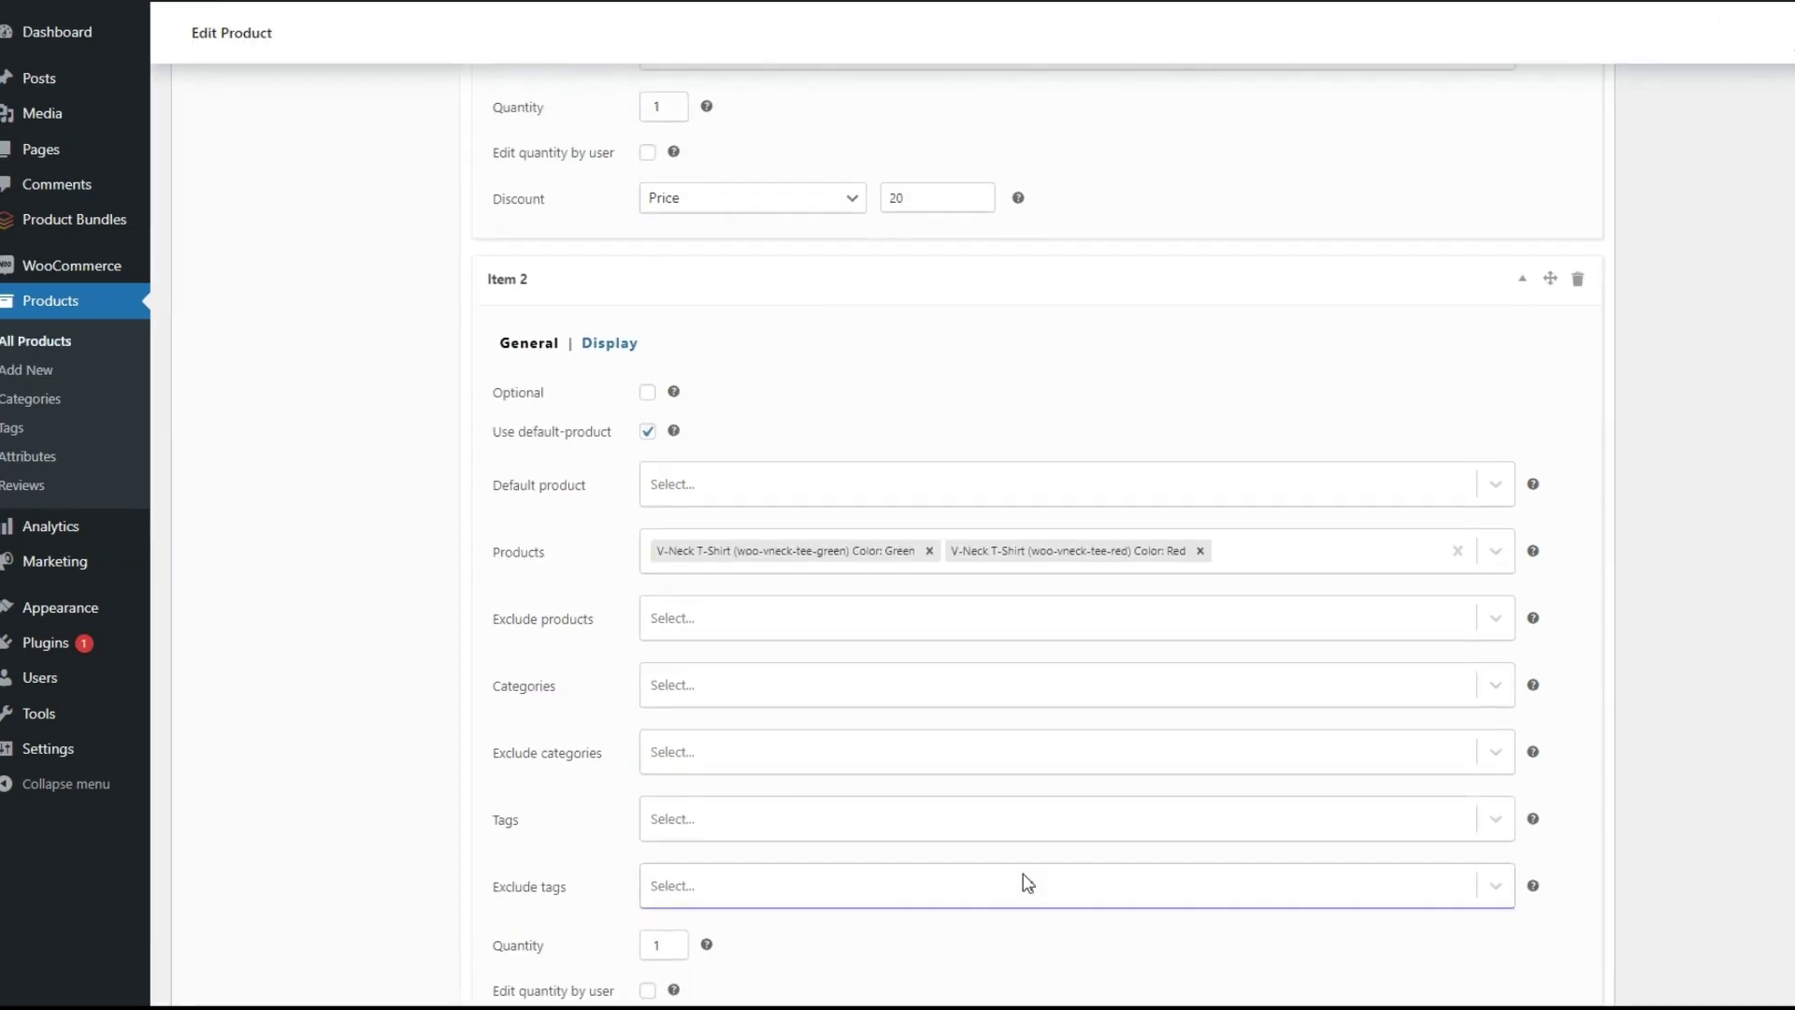
pyautogui.scroll(5, 1026, 884)
# - Set custom display price 'From $26.4 - $52', update the product, and open its permalink in a new tab
pyautogui.scroll(8, 1026, 883)
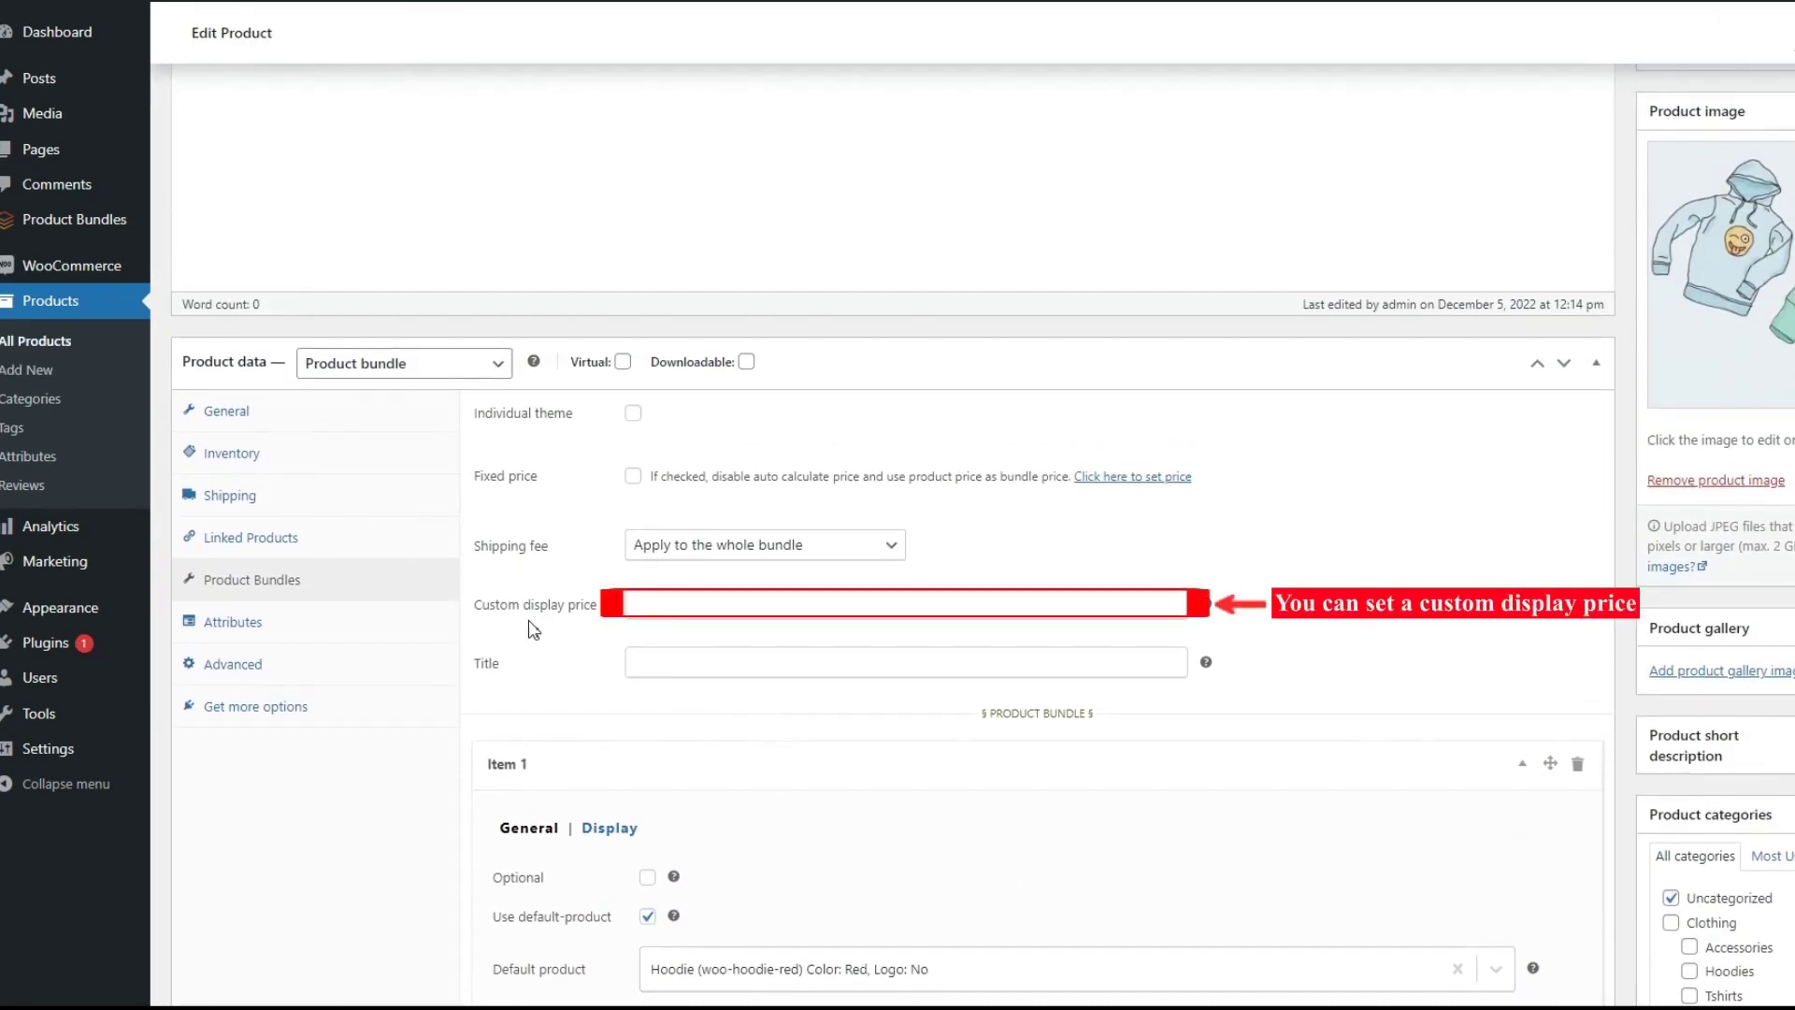
pyautogui.click(681, 605)
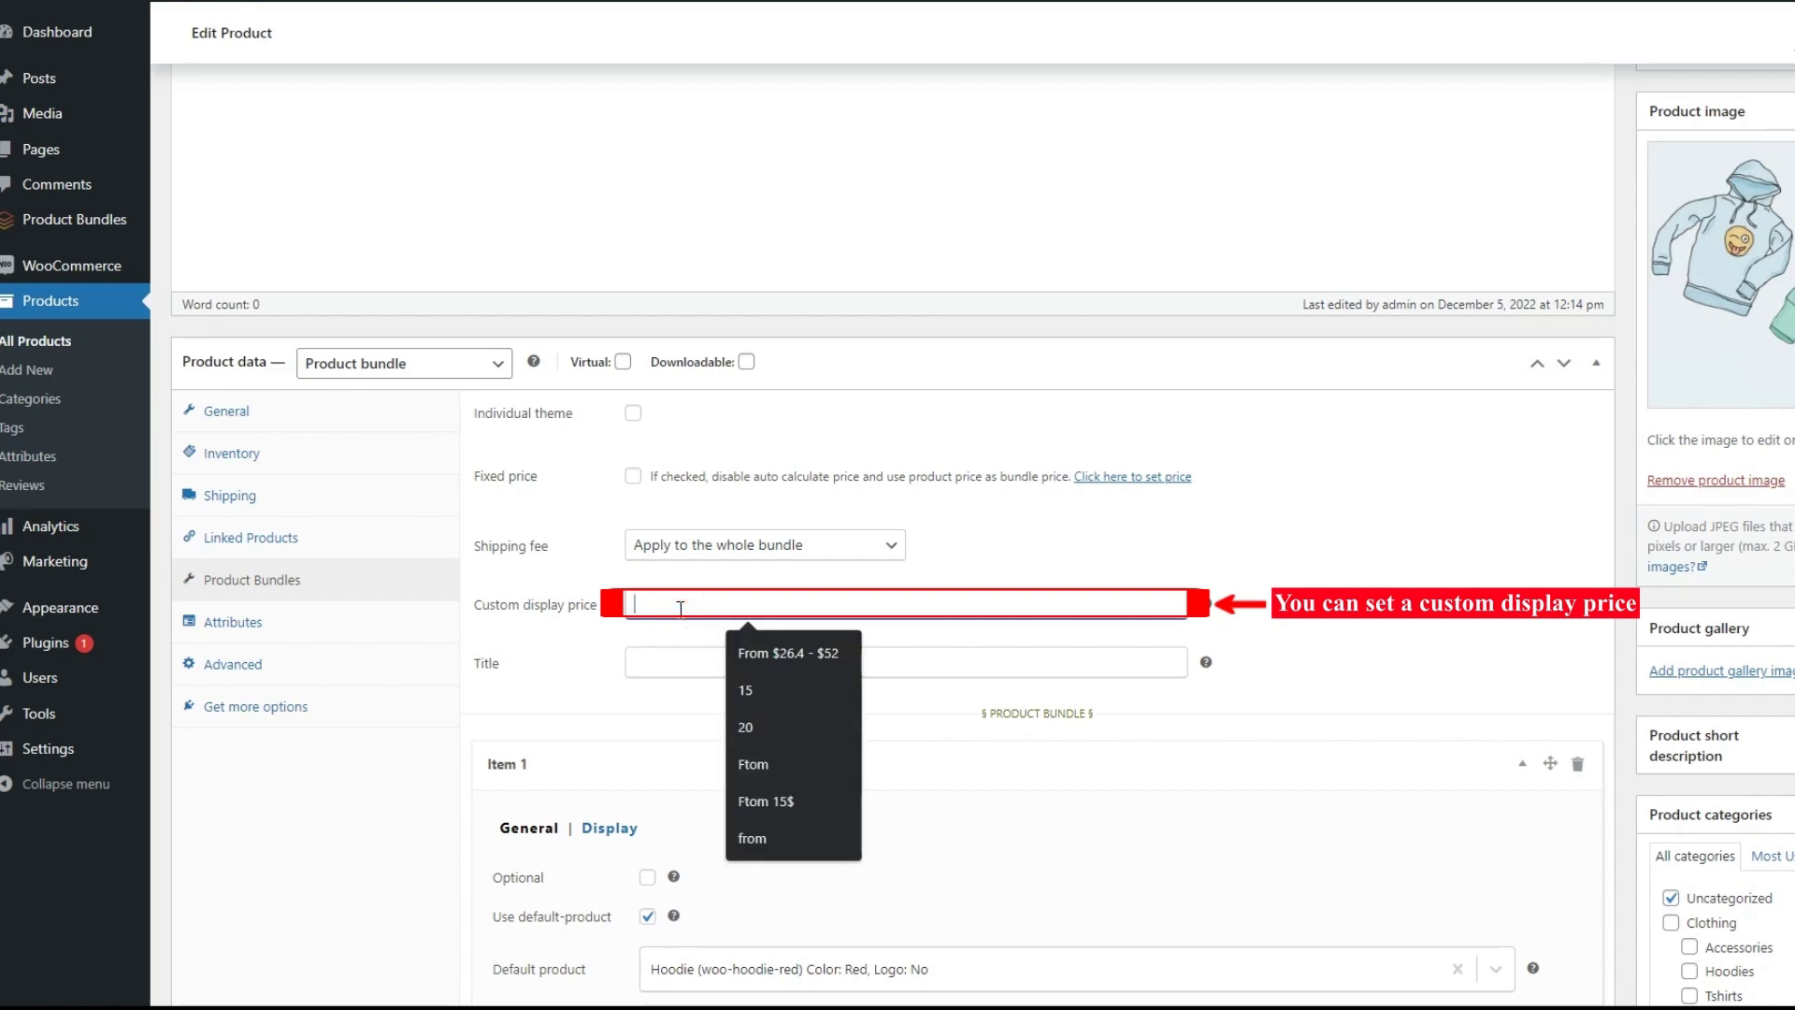
pyautogui.click(750, 654)
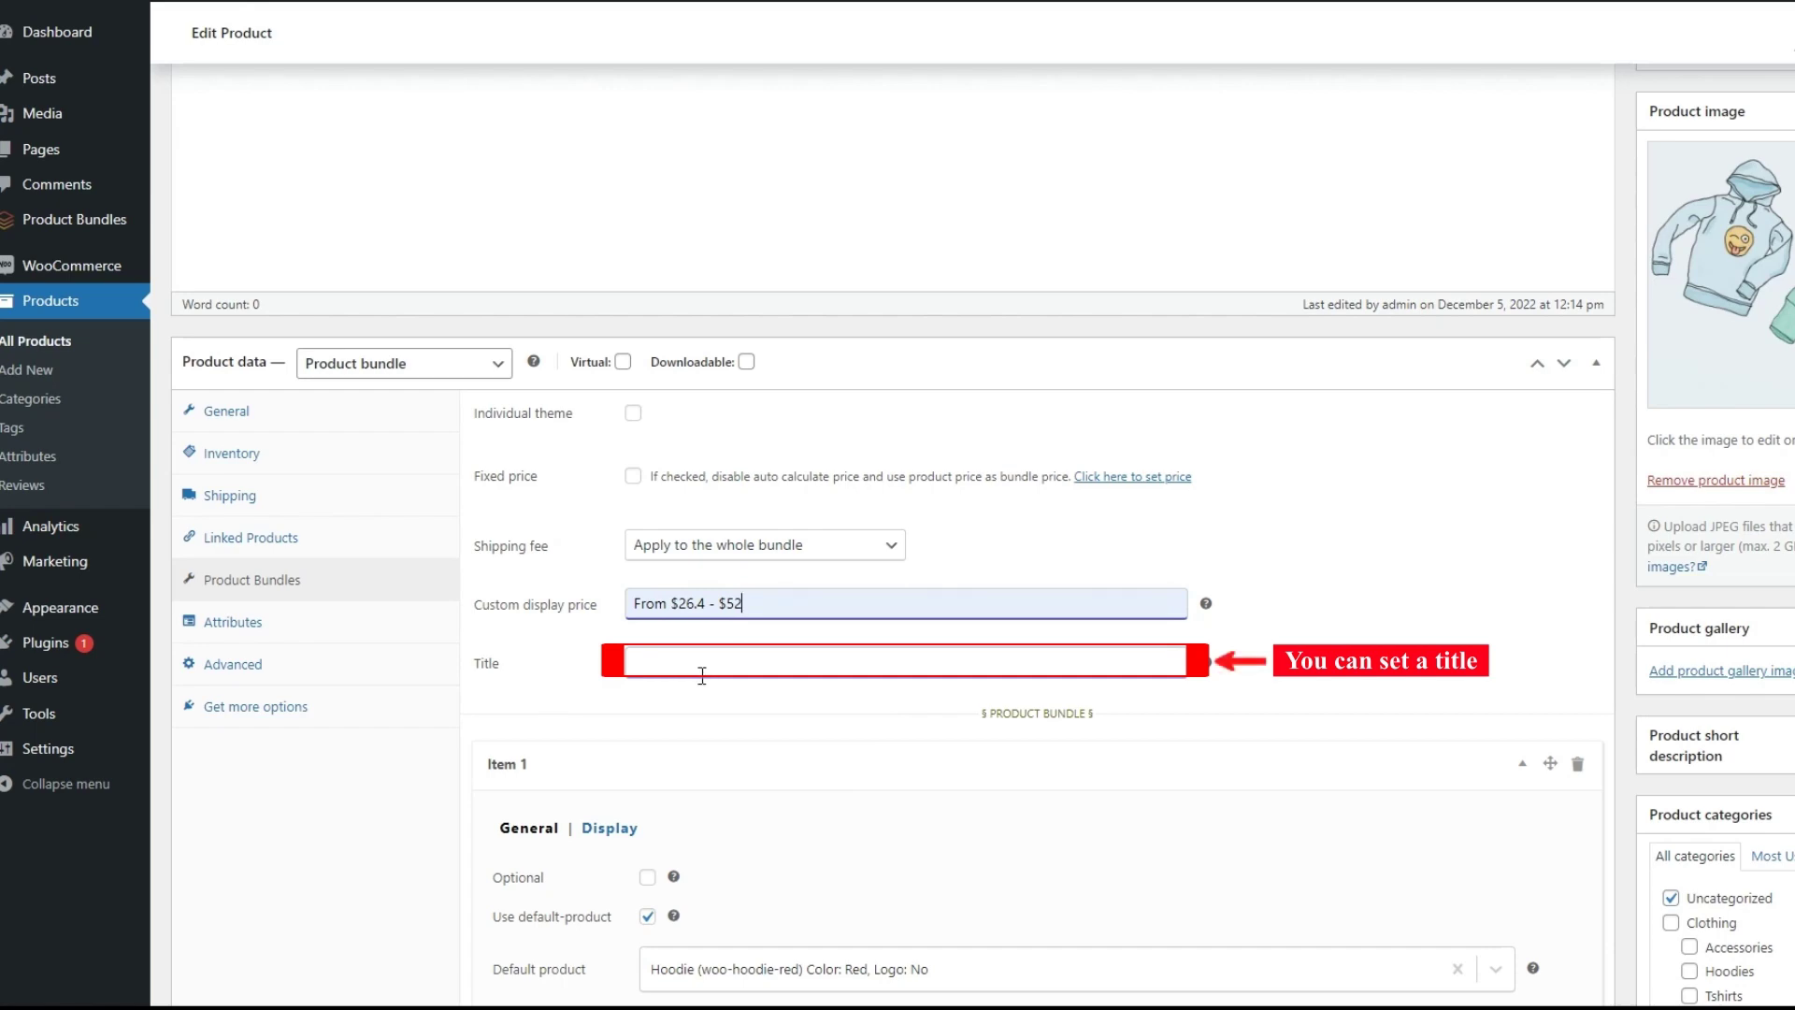
pyautogui.scroll(4, 1679, 261)
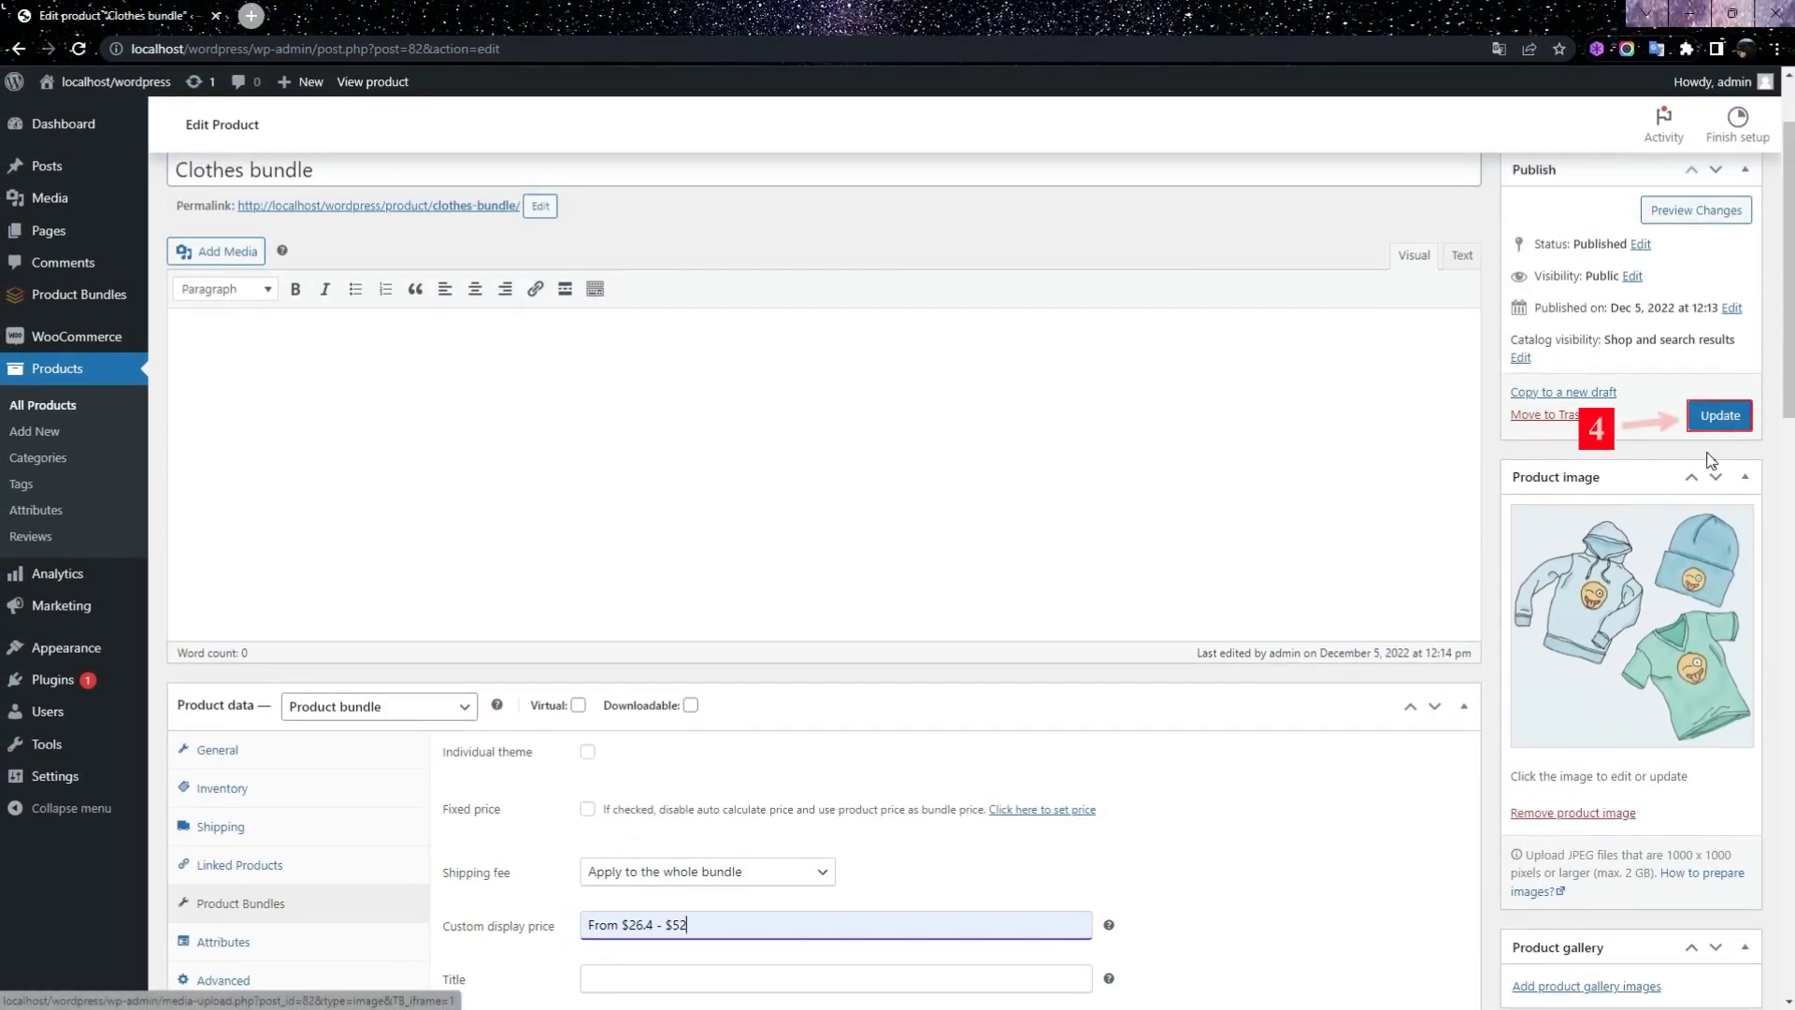
pyautogui.click(1725, 420)
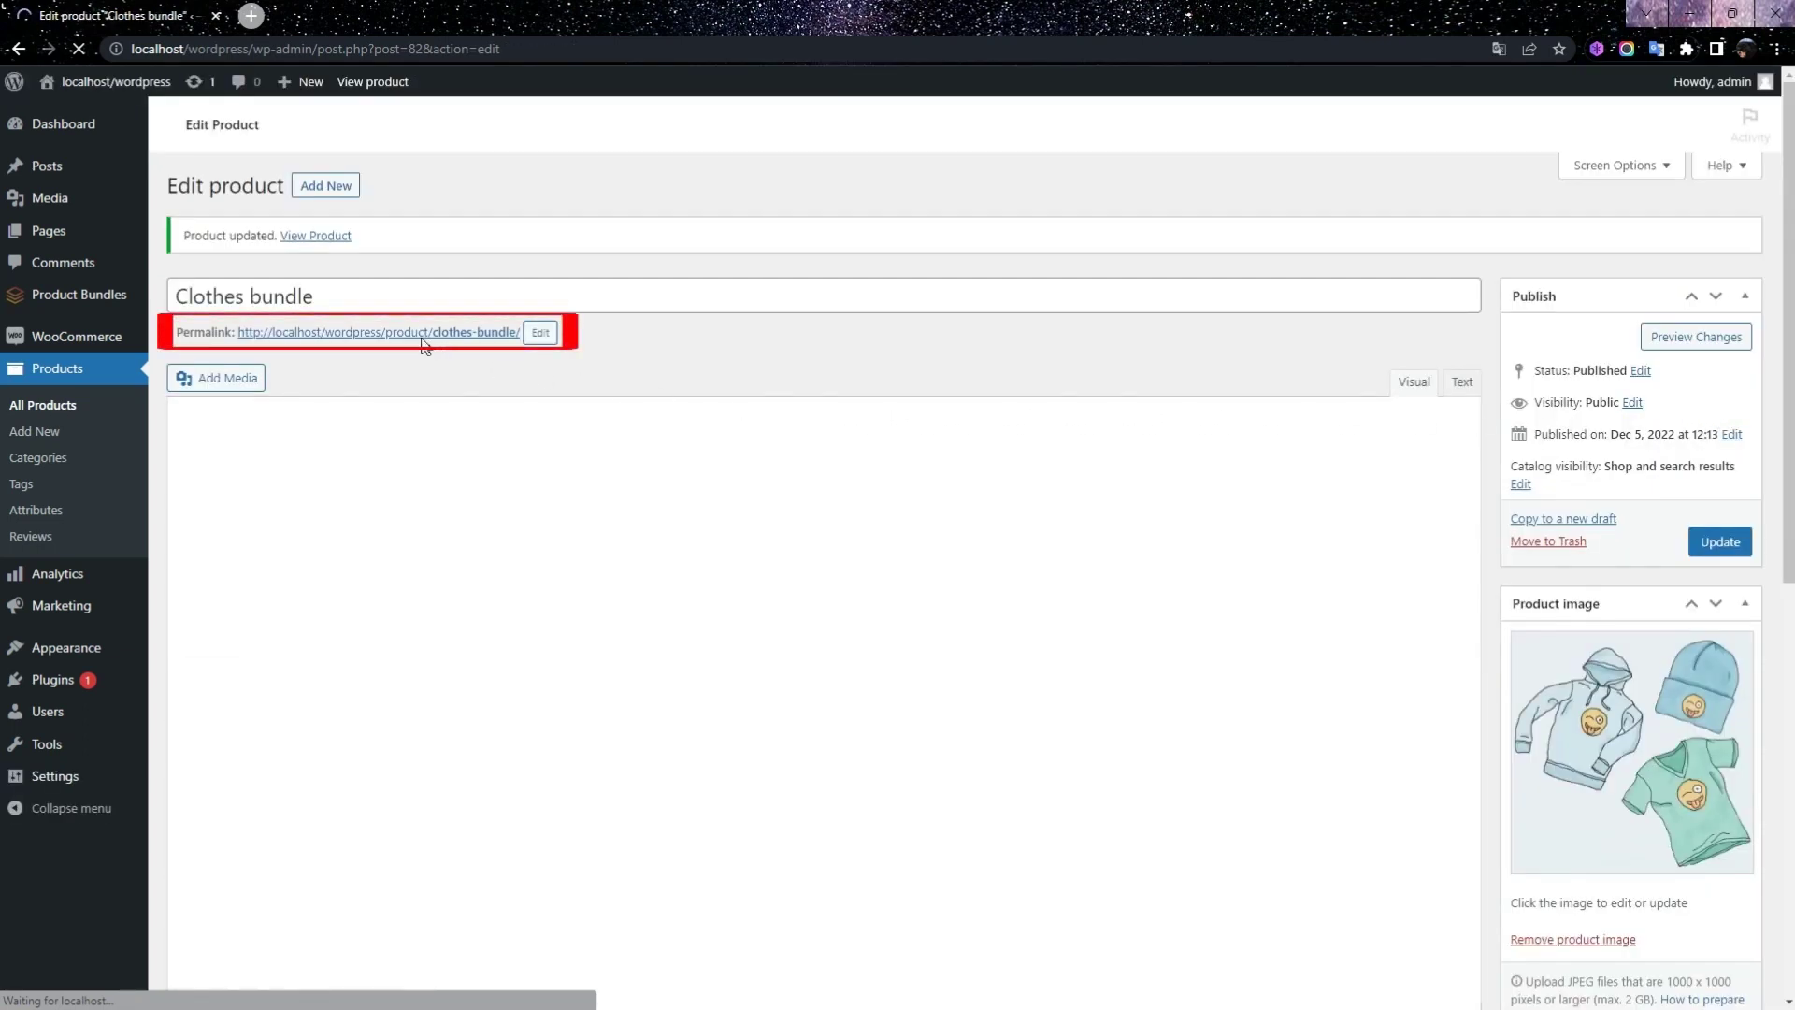
pyautogui.rightClick(414, 341)
pyautogui.click(441, 351)
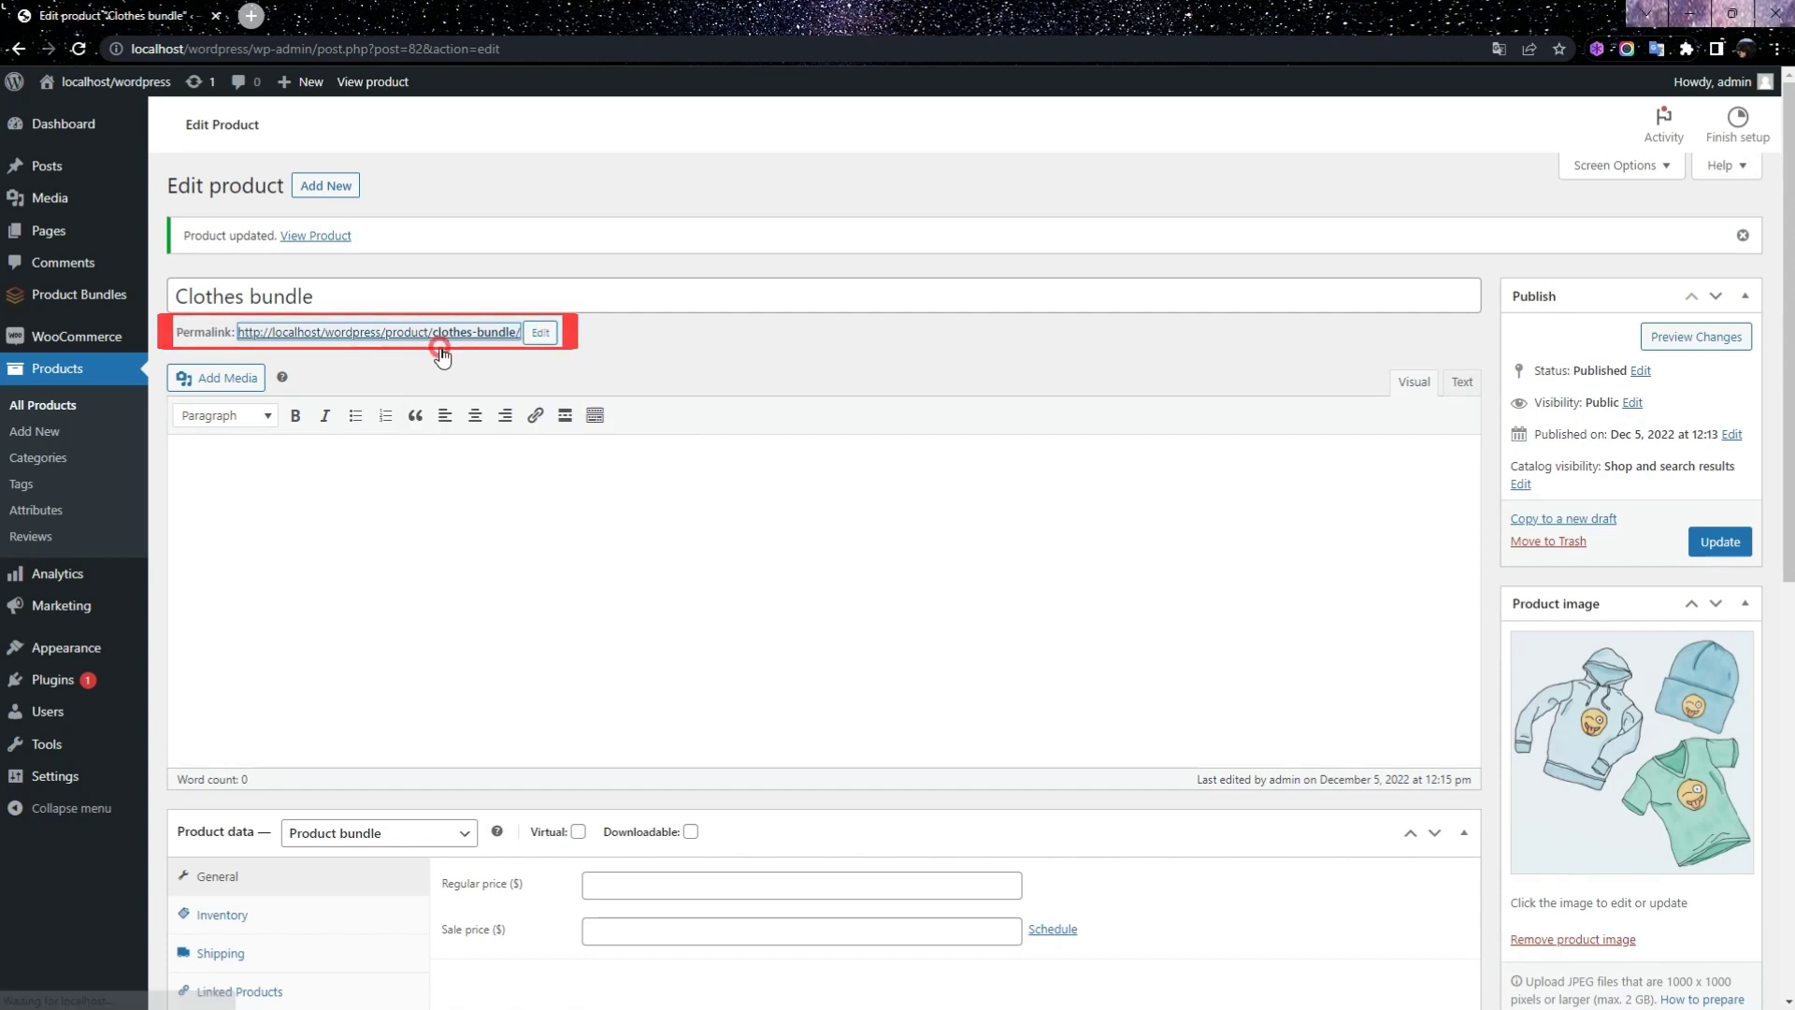
# - On the storefront, swap the first bundle slot to Hoodie - Blue, No ($25.00), then pick the second slot
pyautogui.click(380, 13)
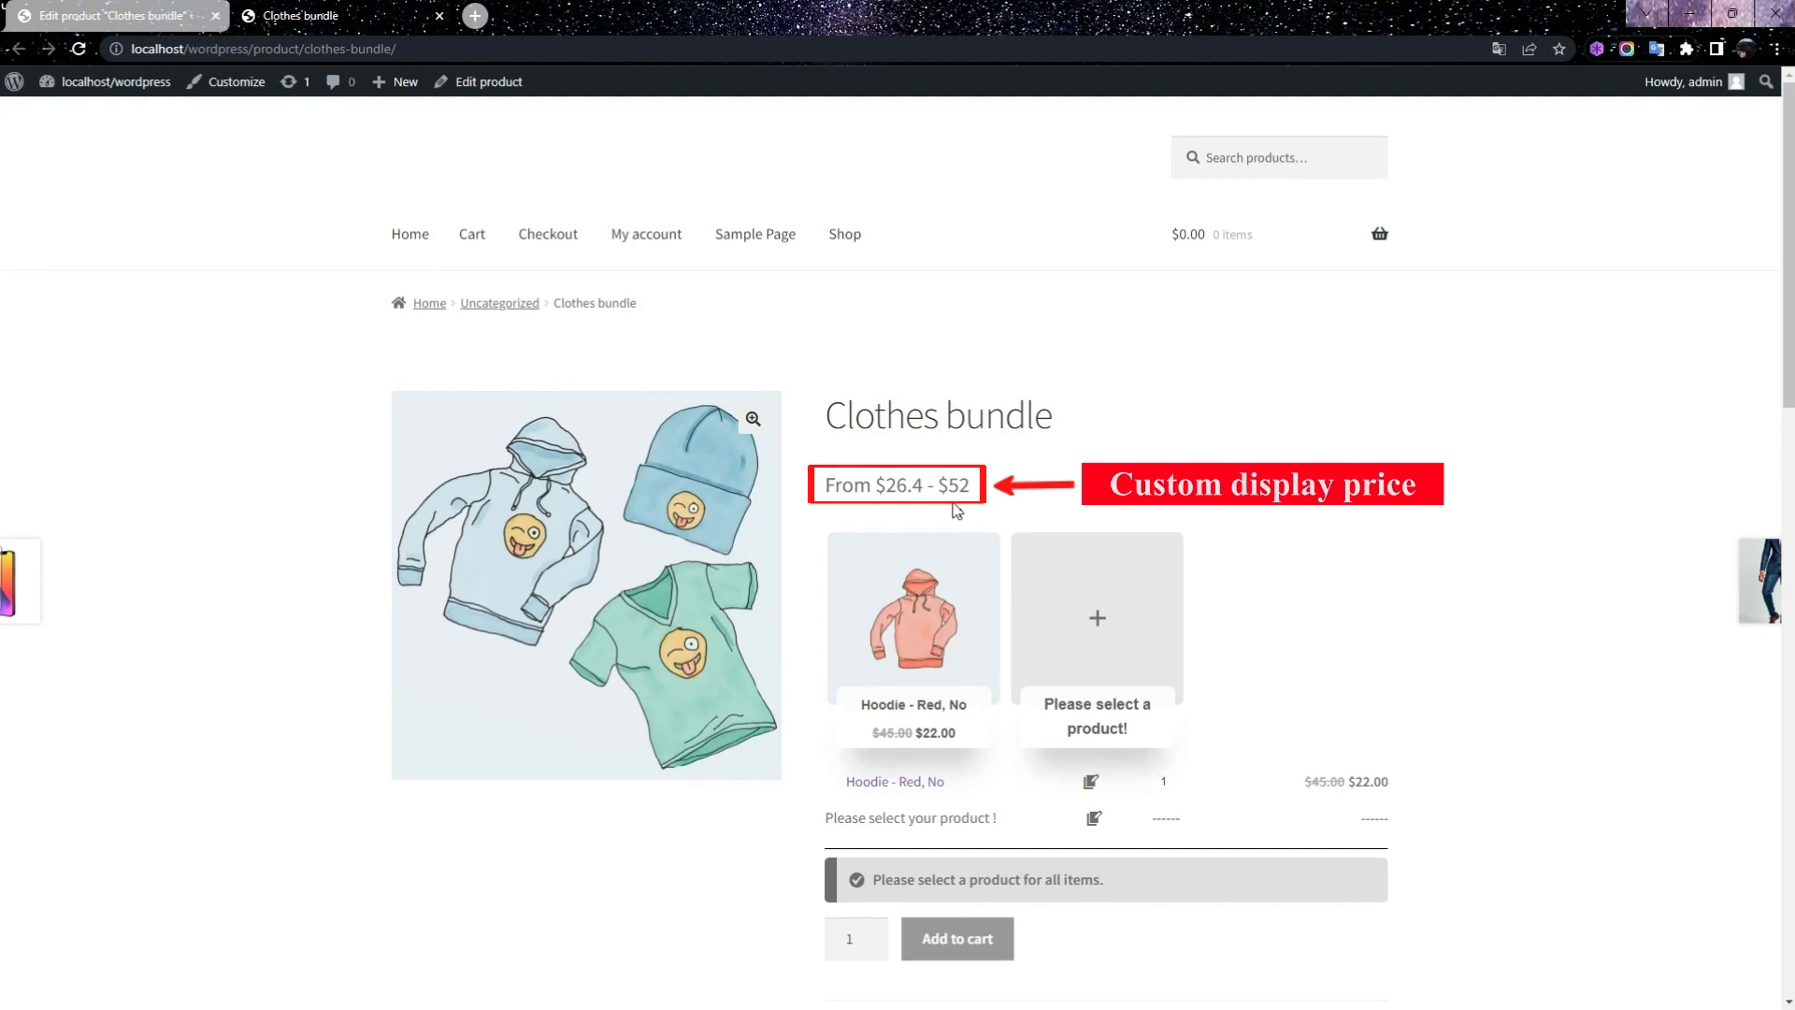
pyautogui.moveTo(928, 727)
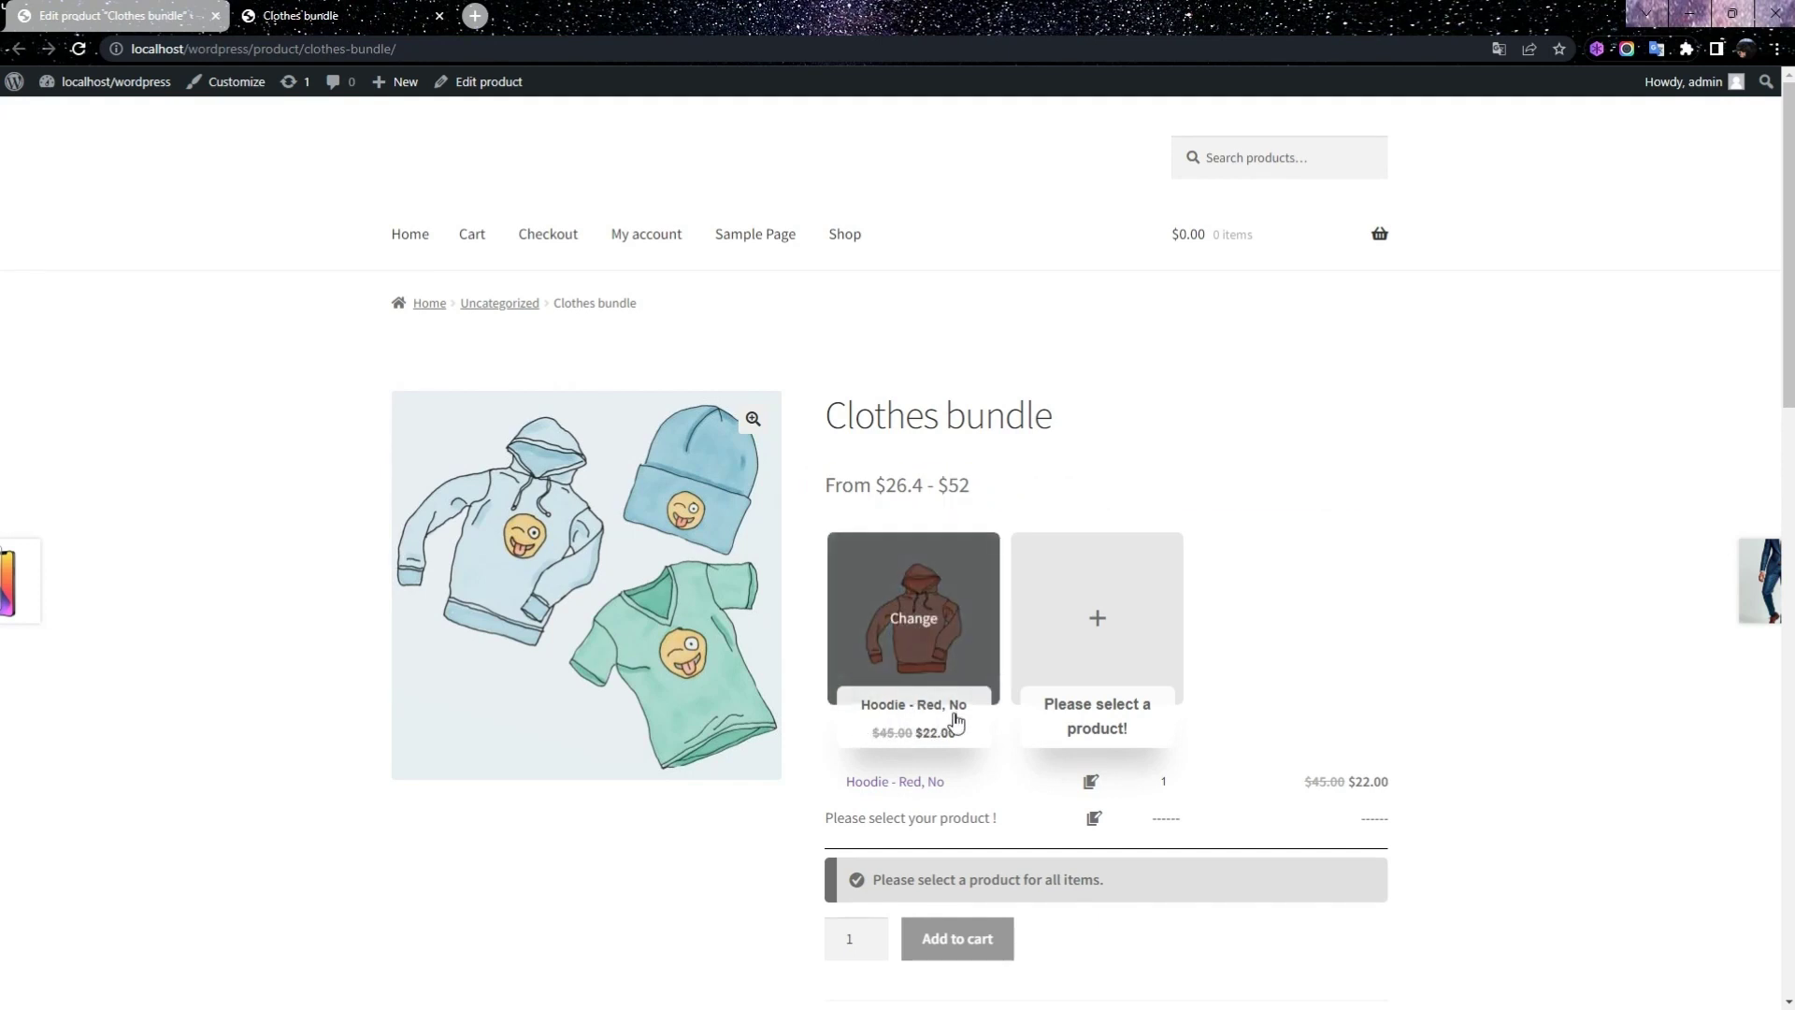
pyautogui.click(935, 689)
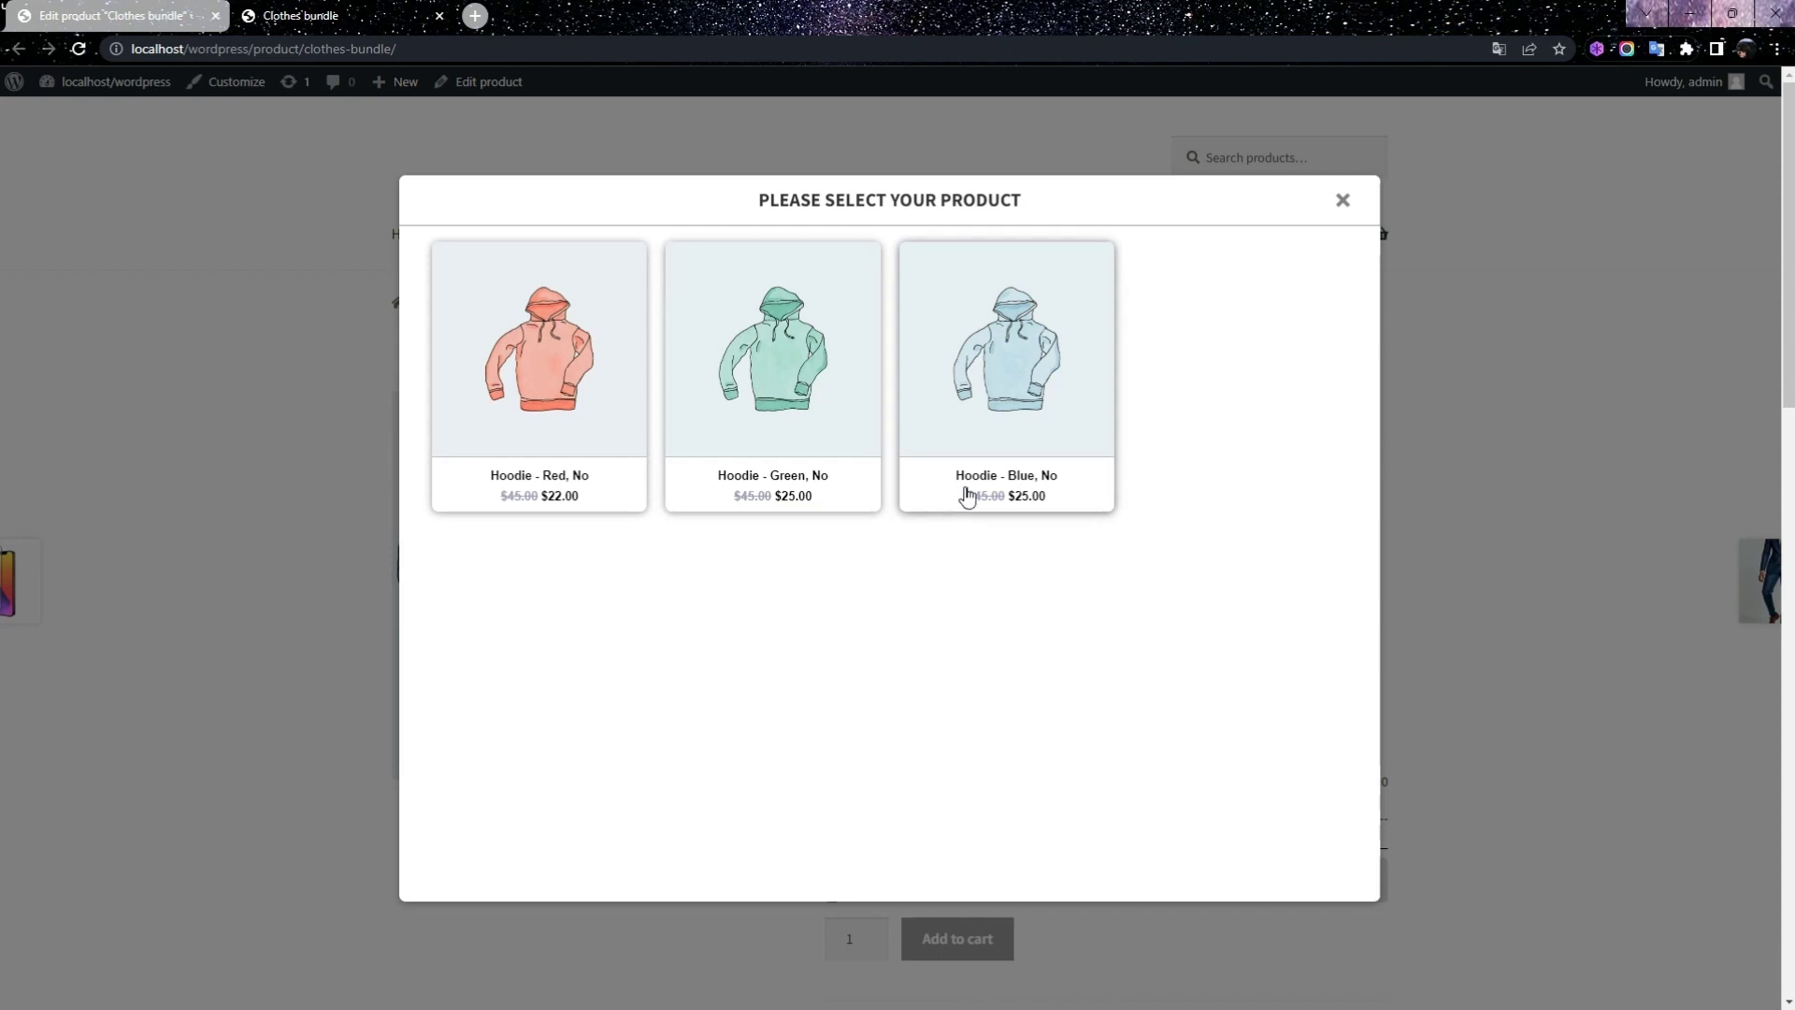
pyautogui.click(1016, 513)
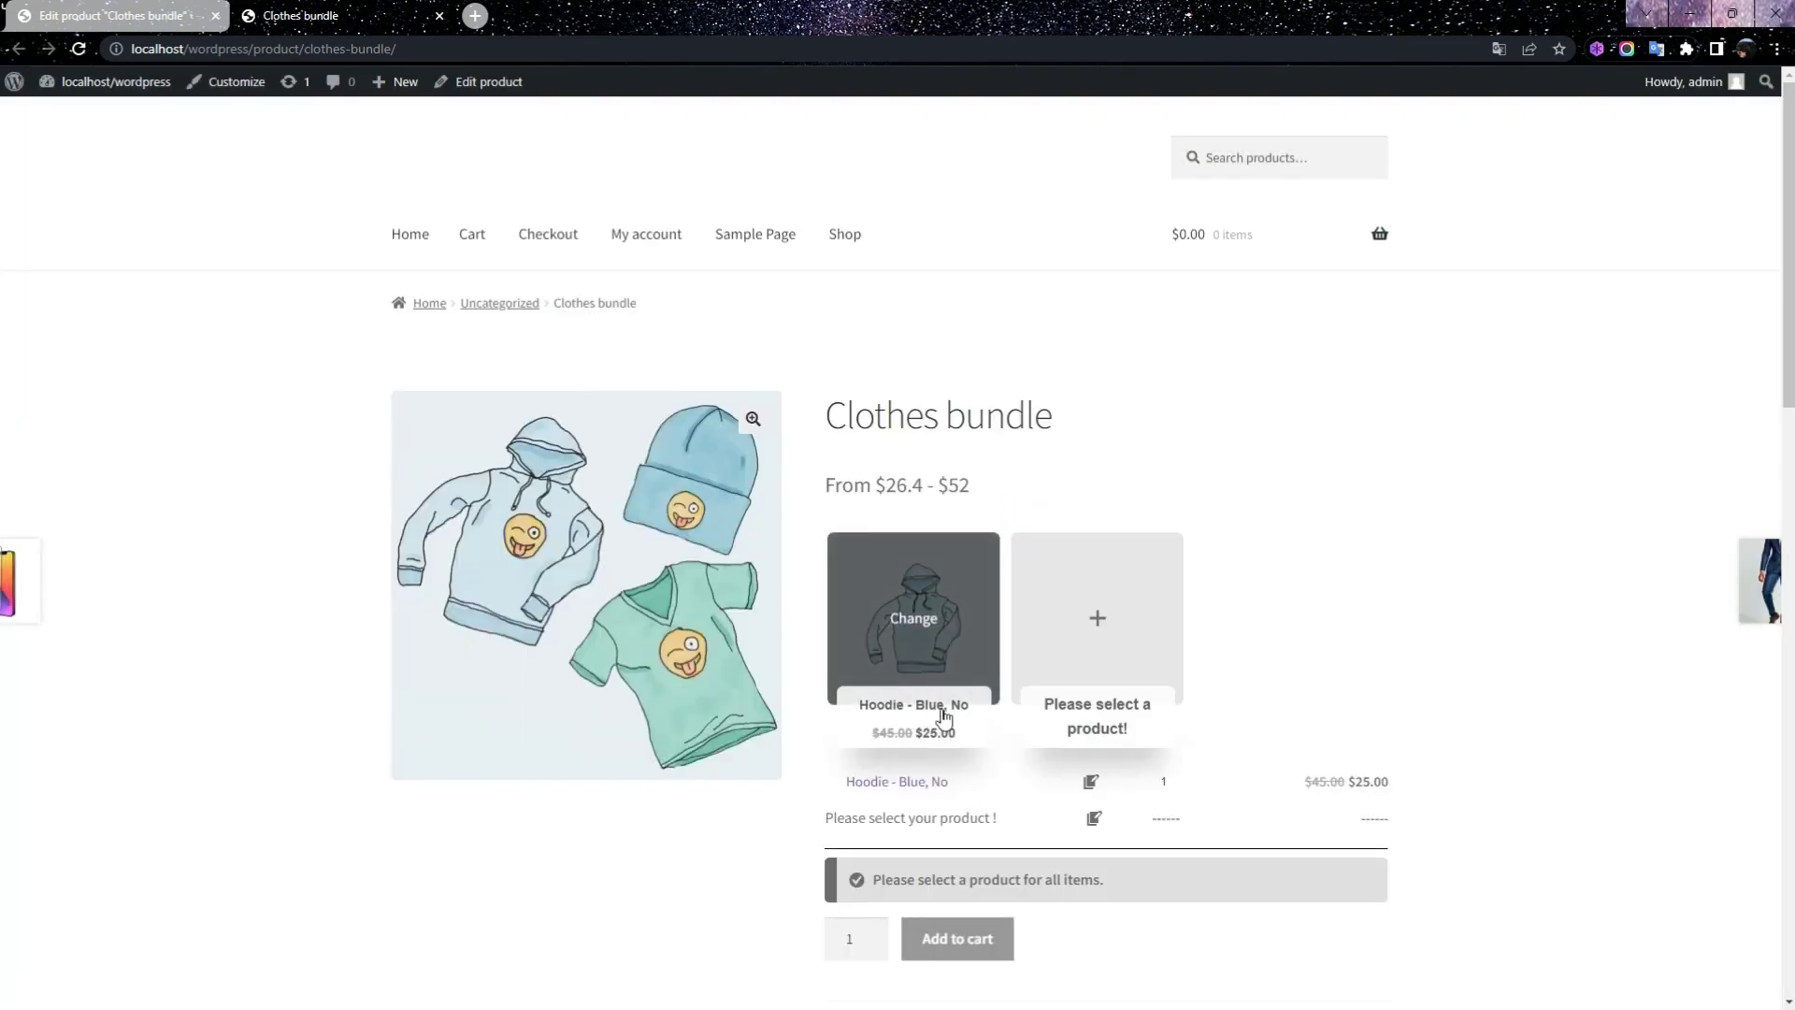
pyautogui.click(1088, 692)
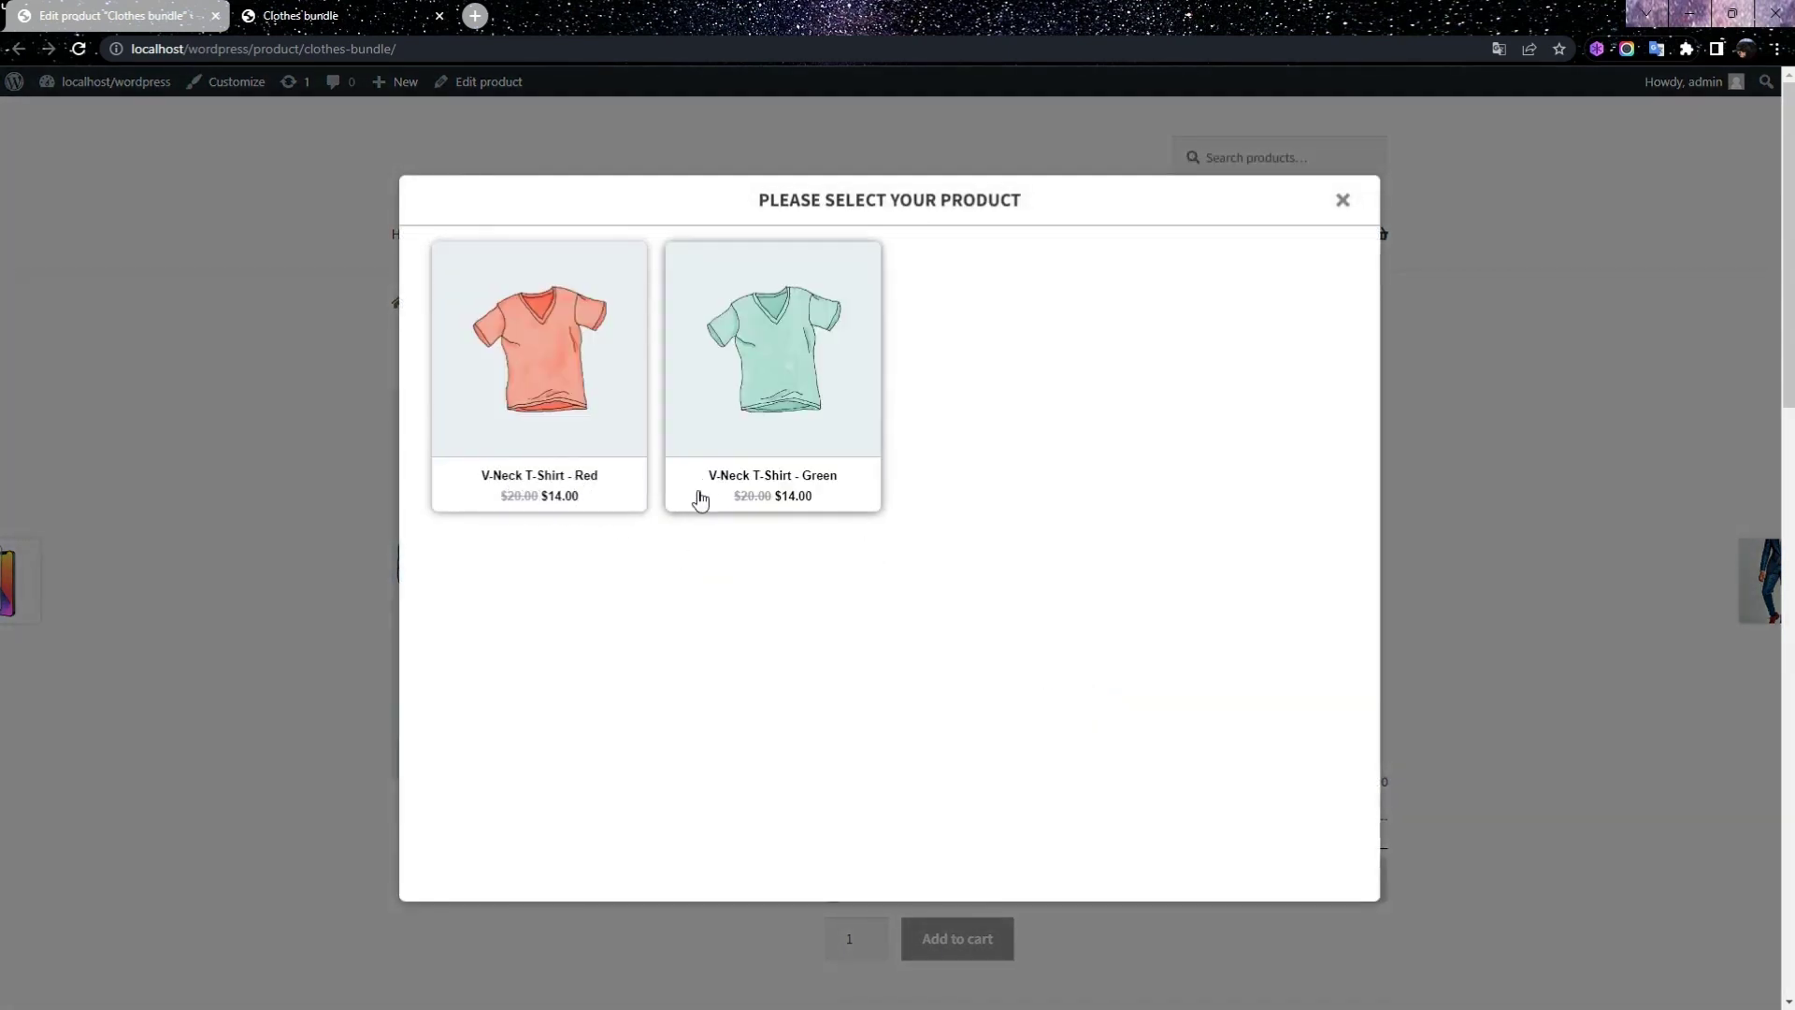
# - Add the green V-Neck T-Shirt in a chosen size to the bundle's second slot at $14.00
pyautogui.click(819, 510)
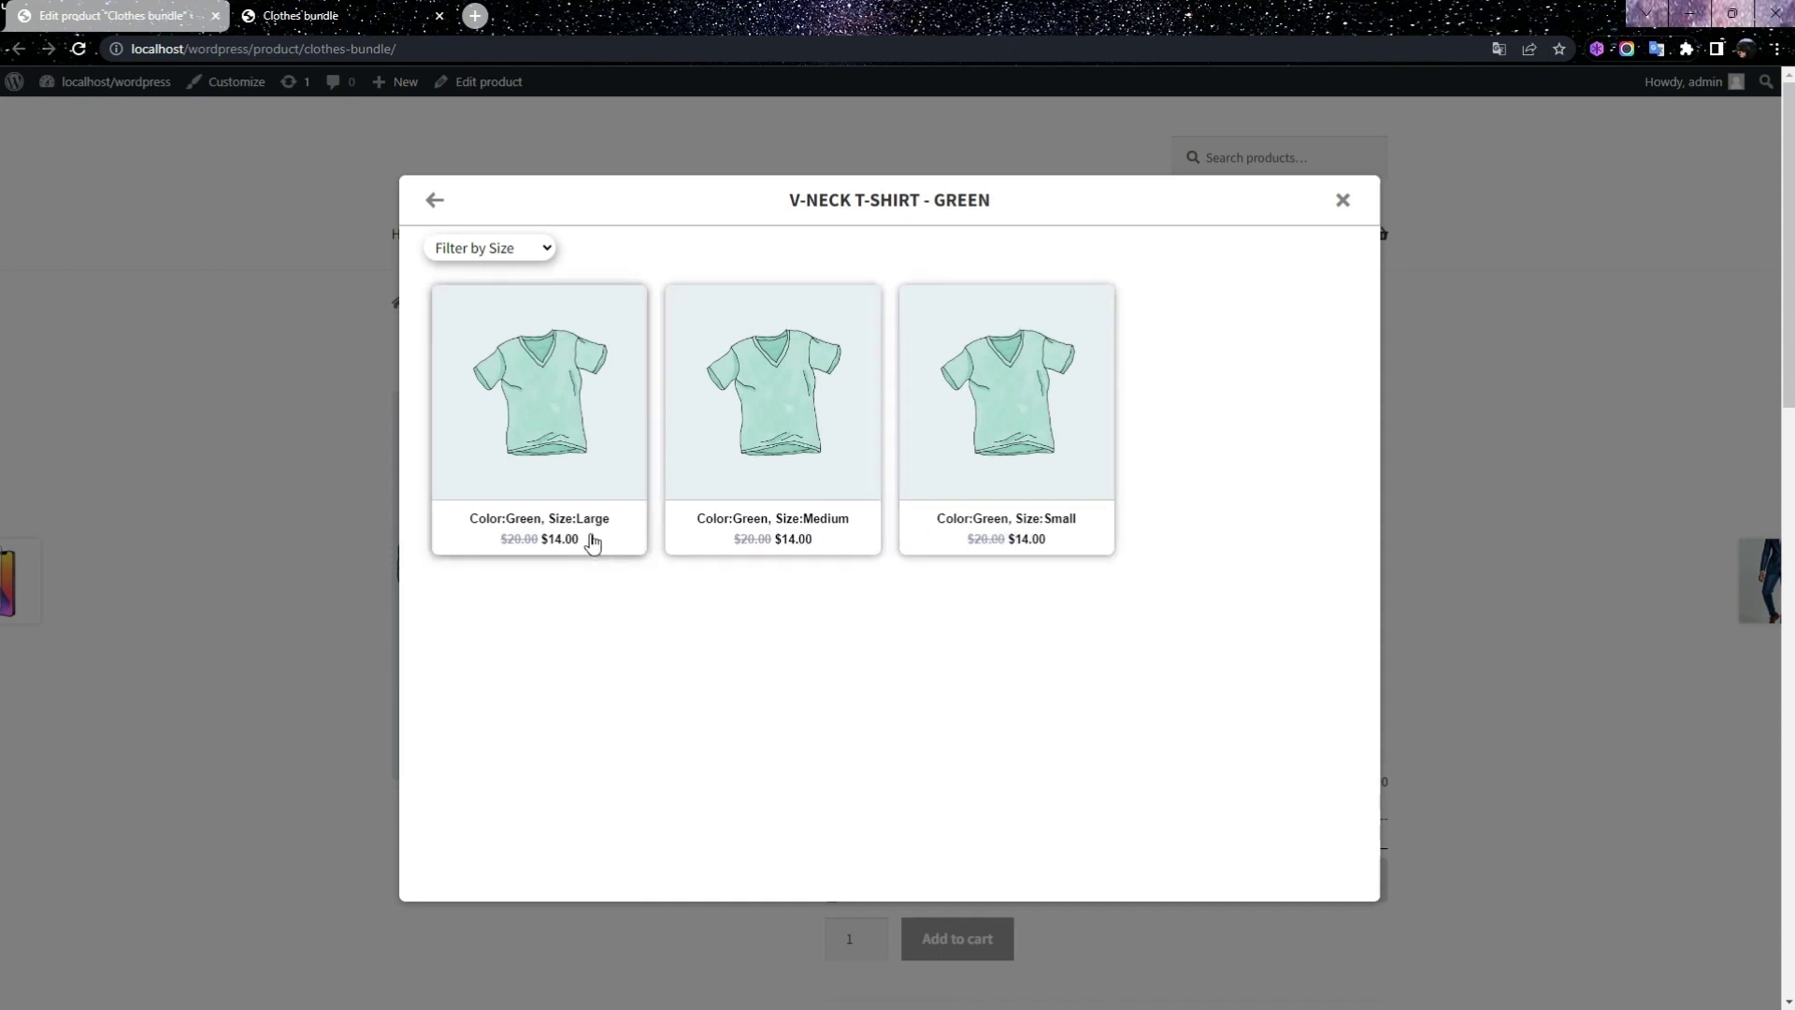
pyautogui.click(798, 547)
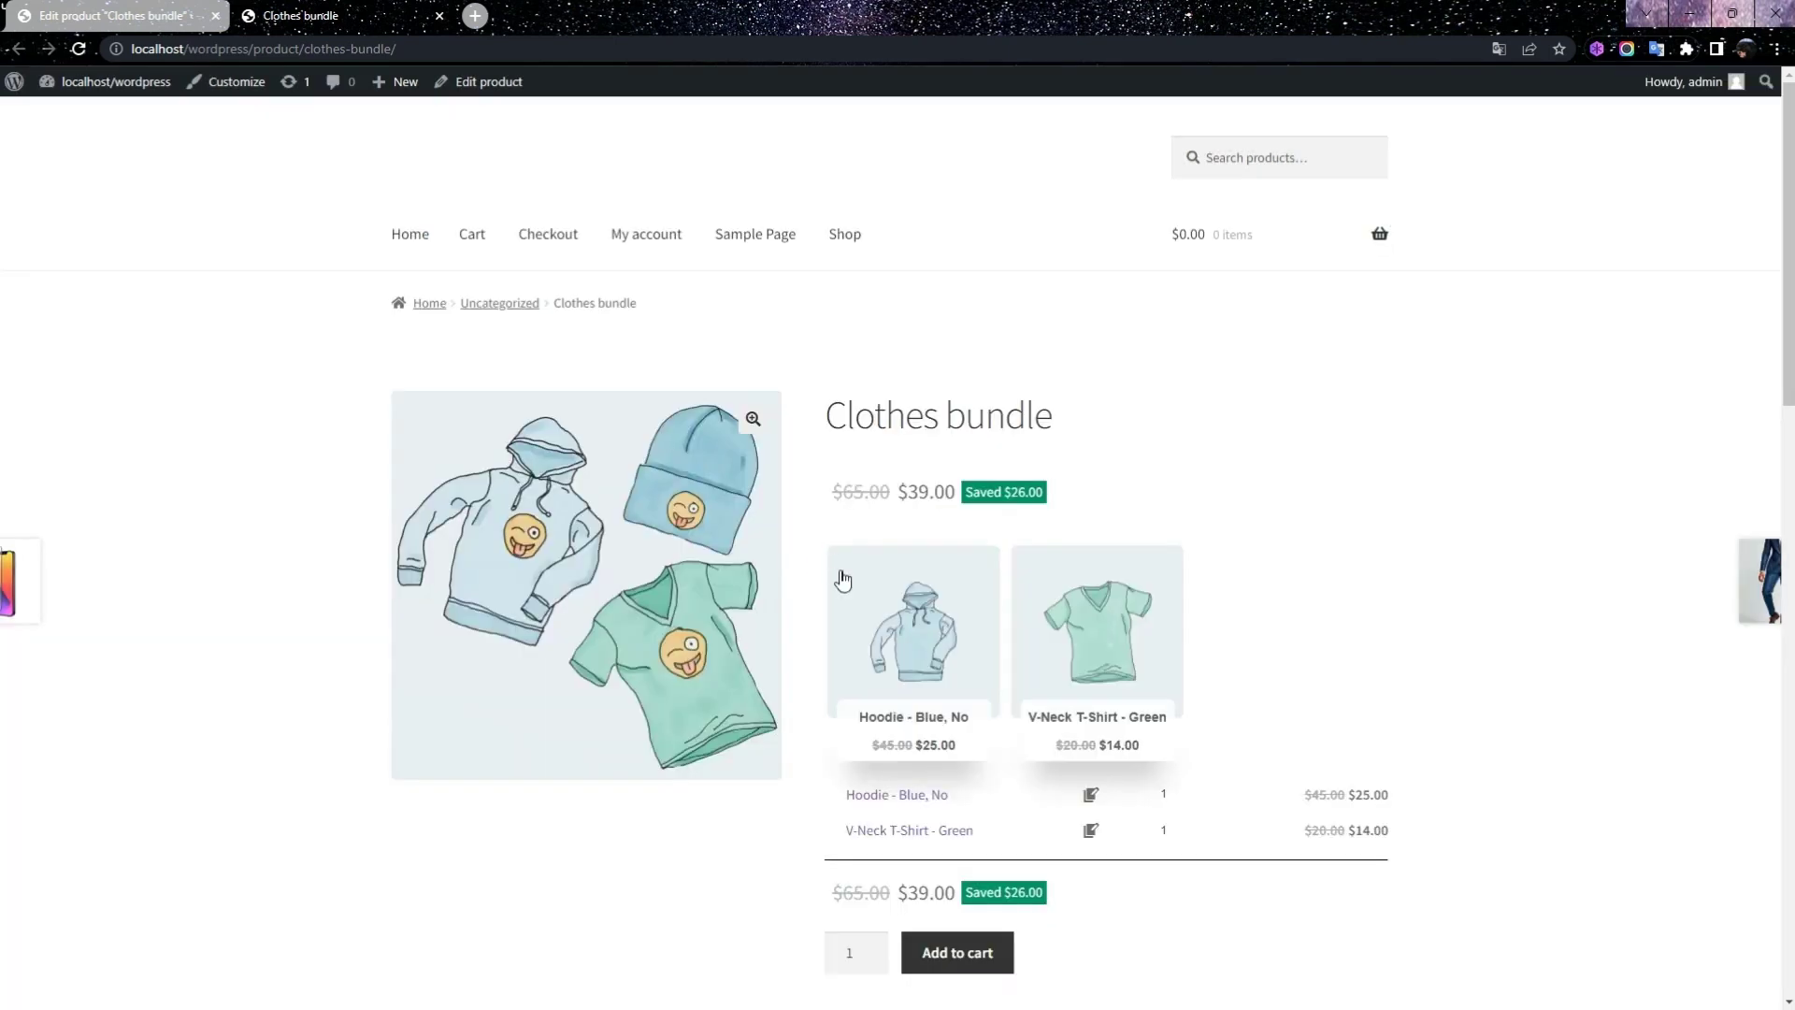